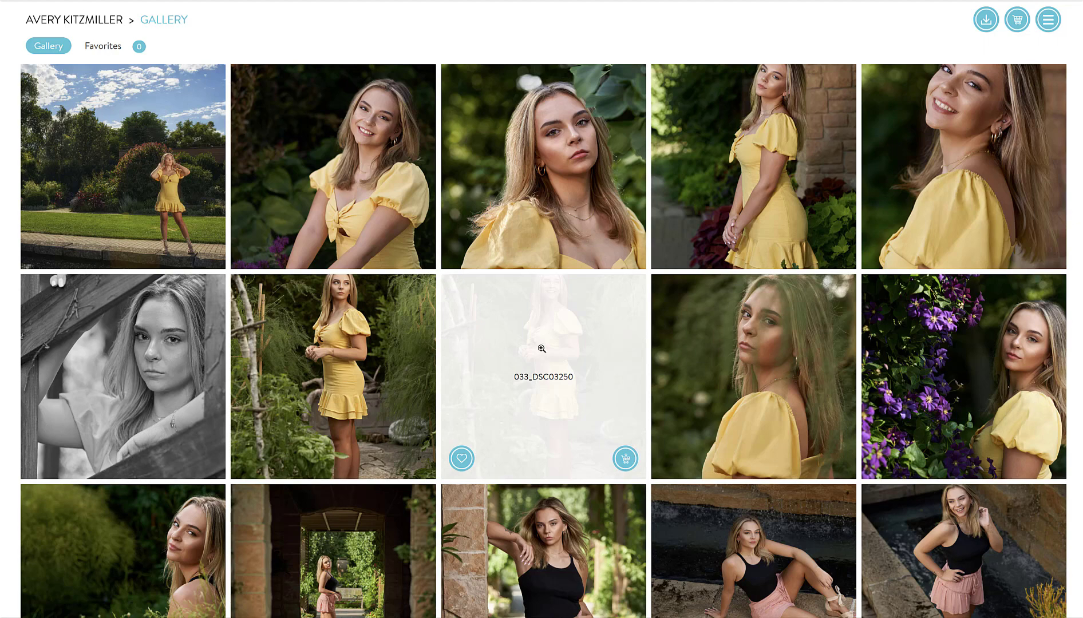
# Mark photos 033_DSC03250 and 015_DSC03199 as favorites in the gallery
pyautogui.click(464, 468)
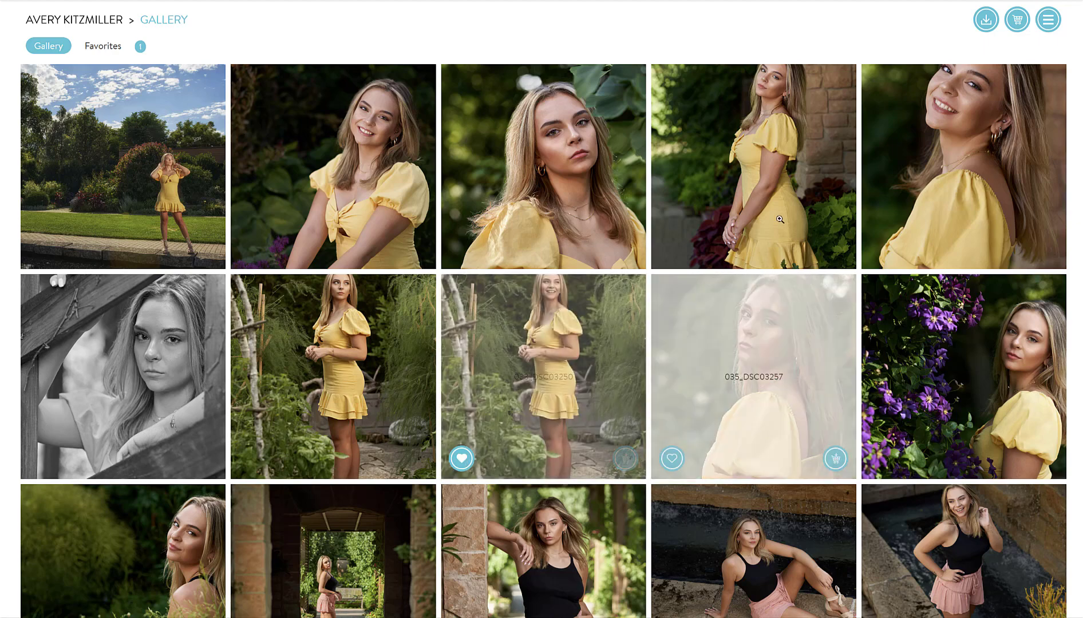
pyautogui.moveTo(721, 223)
pyautogui.click(671, 249)
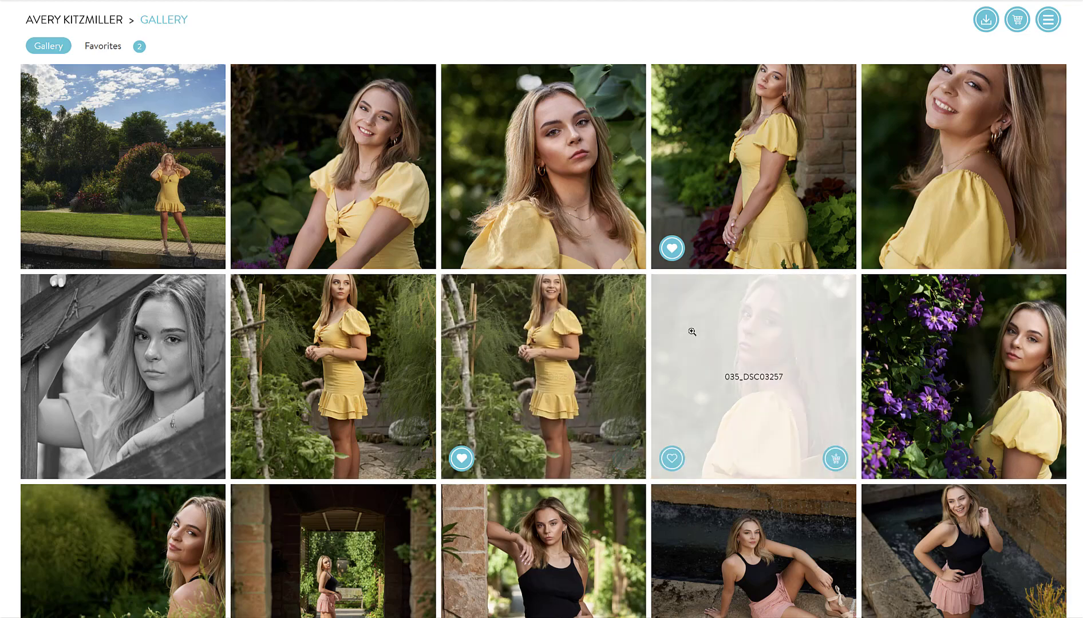
# Add a 16x24 Gallery Wrap Canvas print of photo 015_DSC03199 to the cart
pyautogui.click(835, 248)
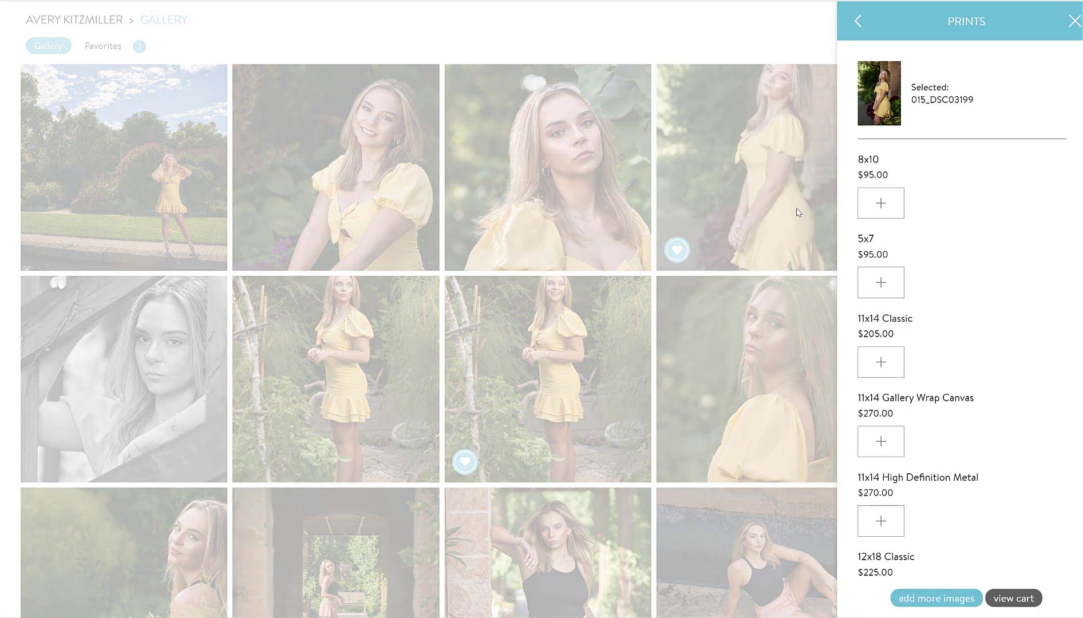
pyautogui.click(860, 22)
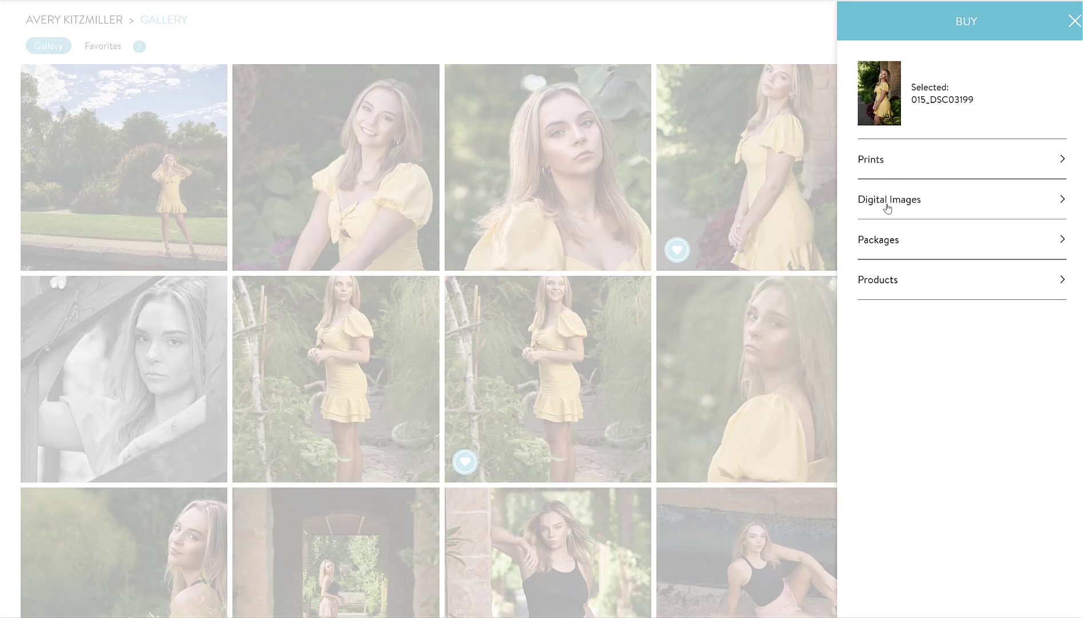
pyautogui.click(885, 163)
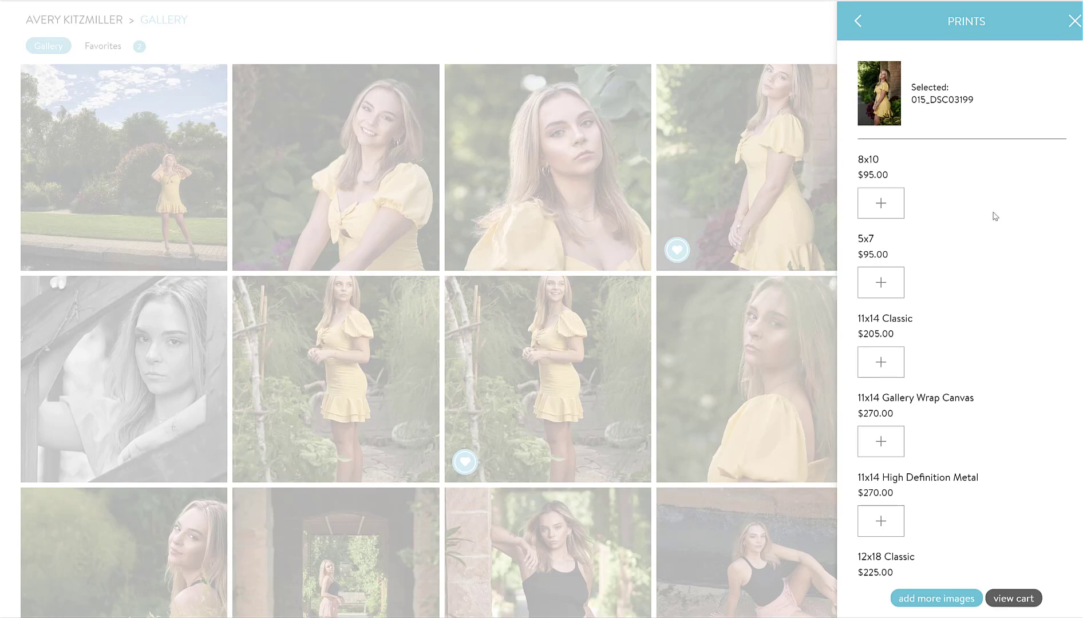
pyautogui.scroll(-5, 962, 309)
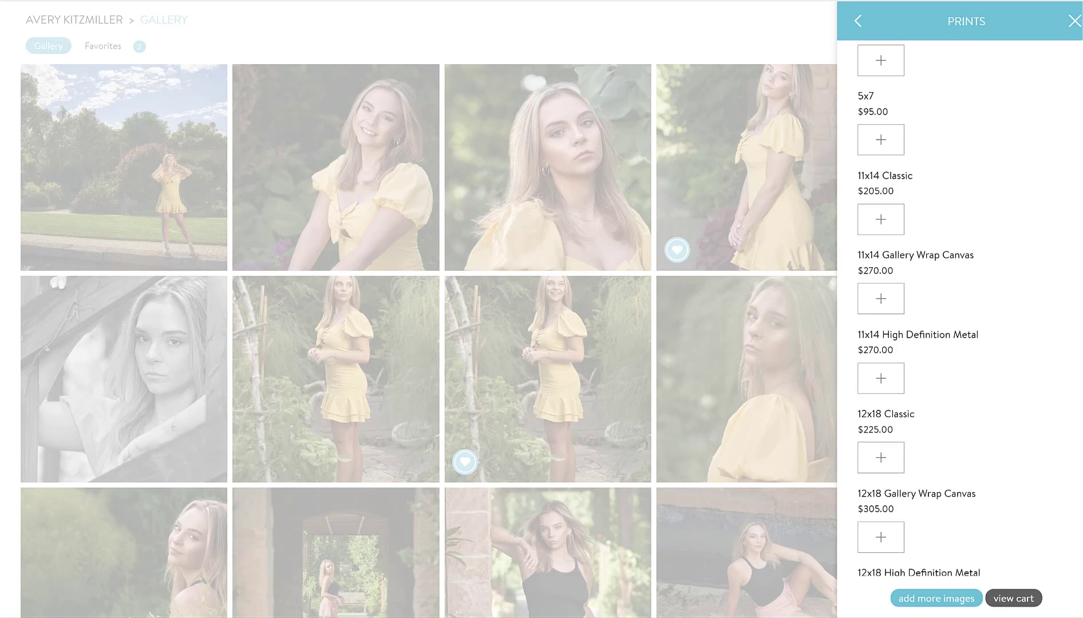
pyautogui.click(881, 556)
pyautogui.scroll(-2, 962, 309)
pyautogui.scroll(-1, 1080, 415)
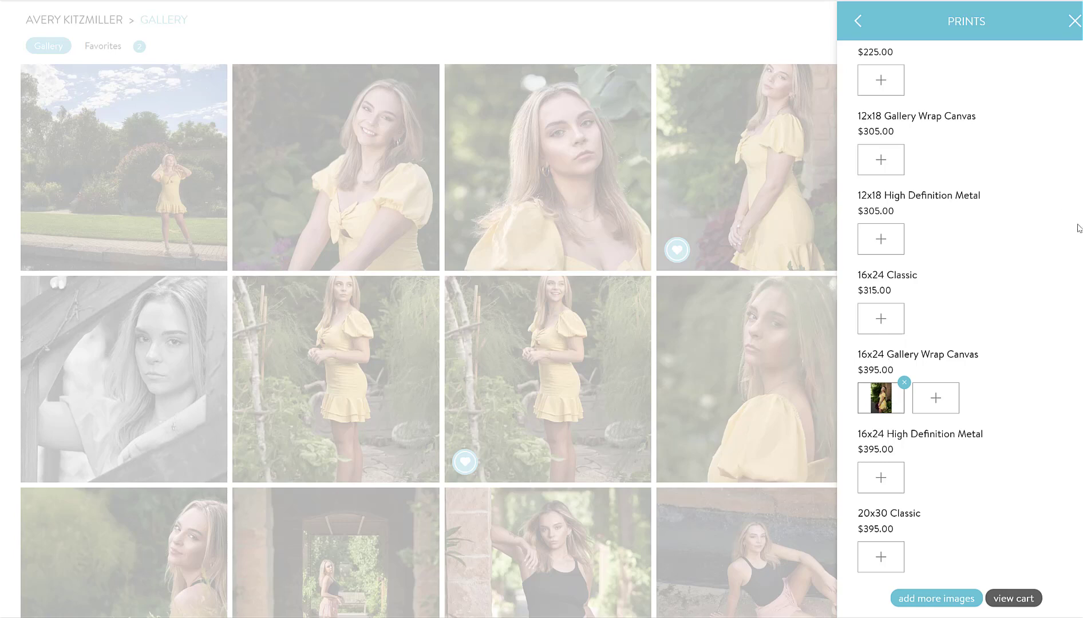
pyautogui.scroll(8, 962, 310)
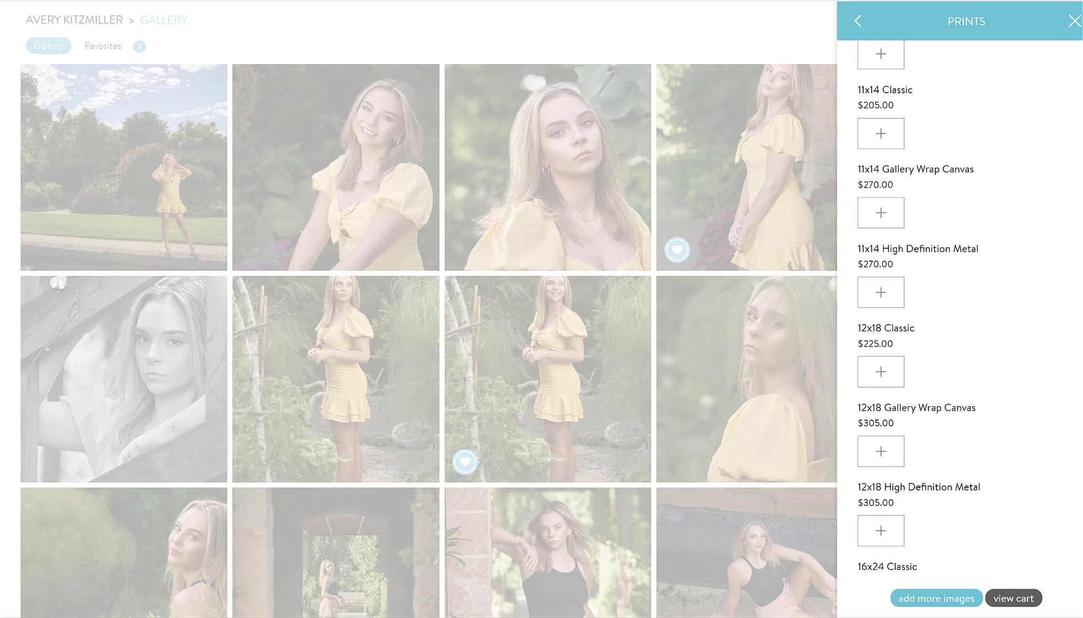
# Add the Small Print Bundle (8x10s) package to the cart and assign photo 015_DSC03199 to its first 8x10 slot
pyautogui.click(858, 21)
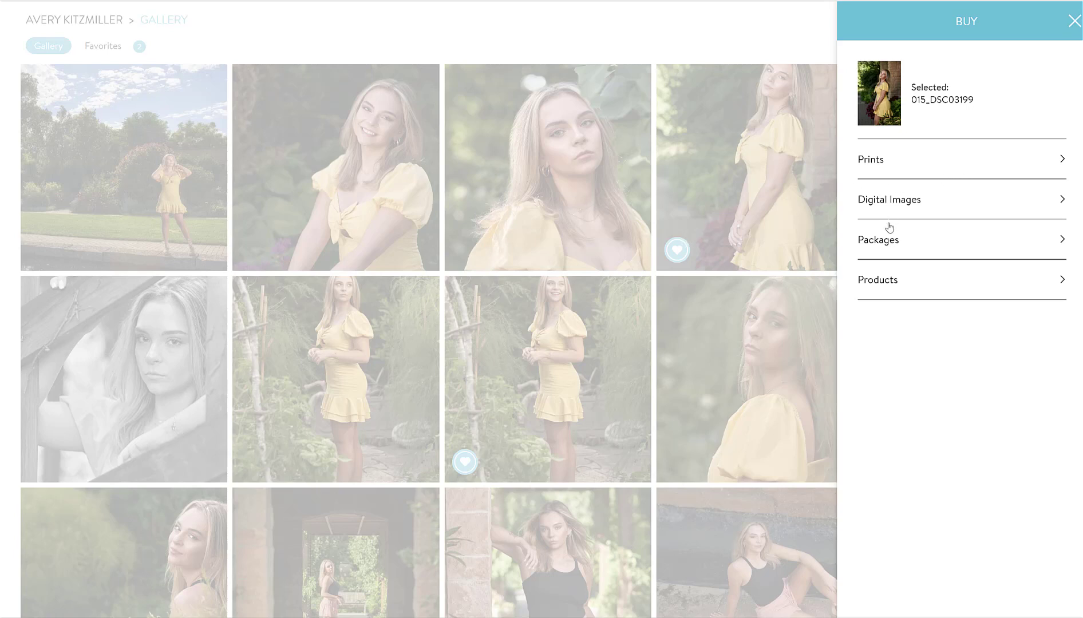
pyautogui.click(1025, 241)
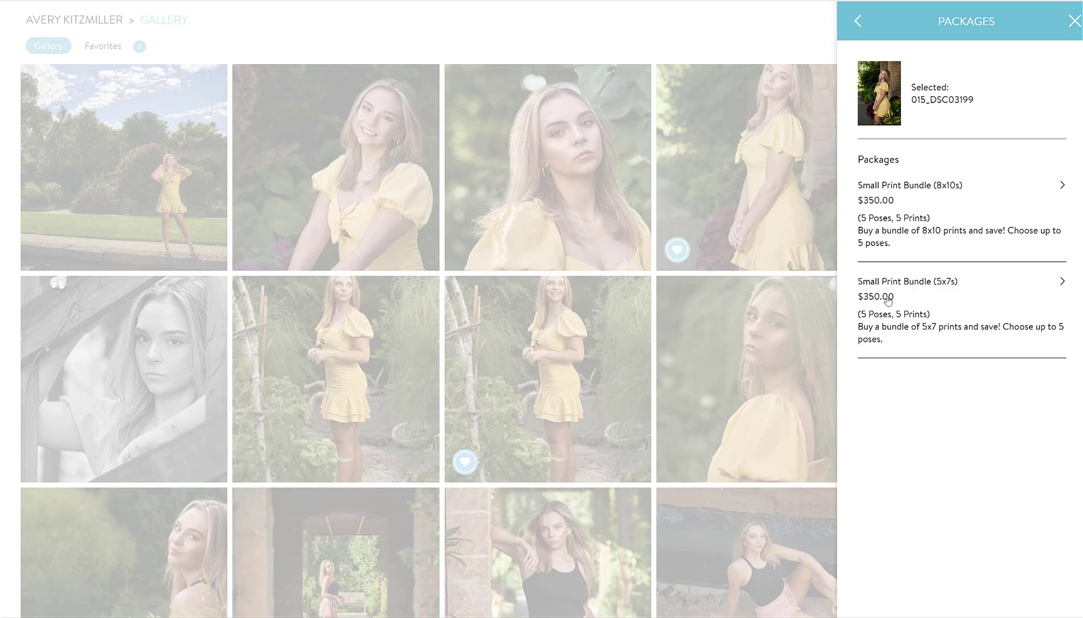
pyautogui.click(892, 189)
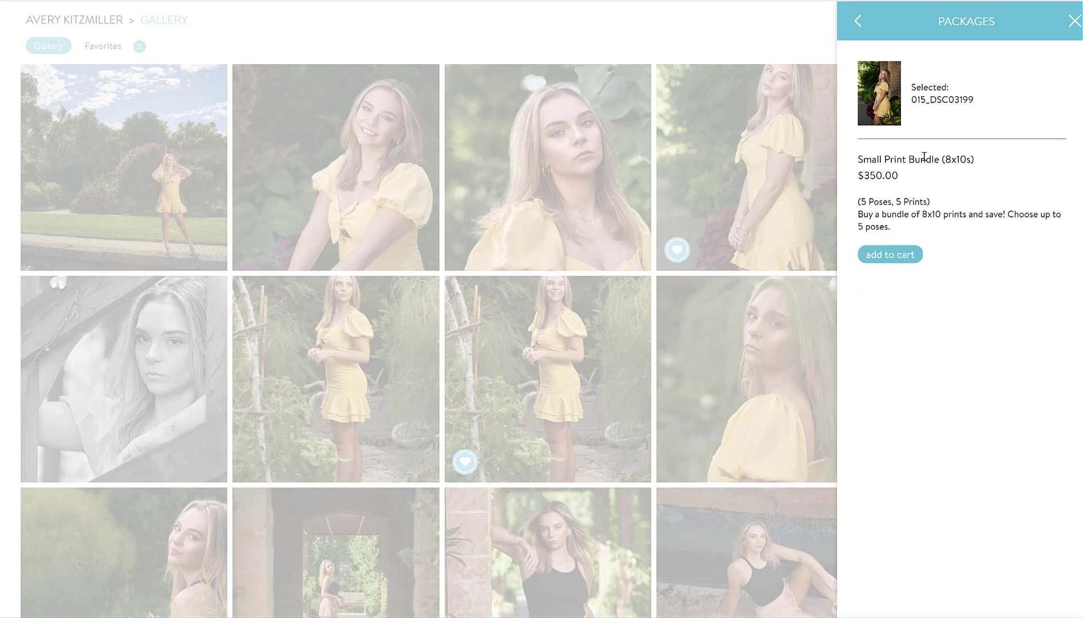
pyautogui.click(892, 254)
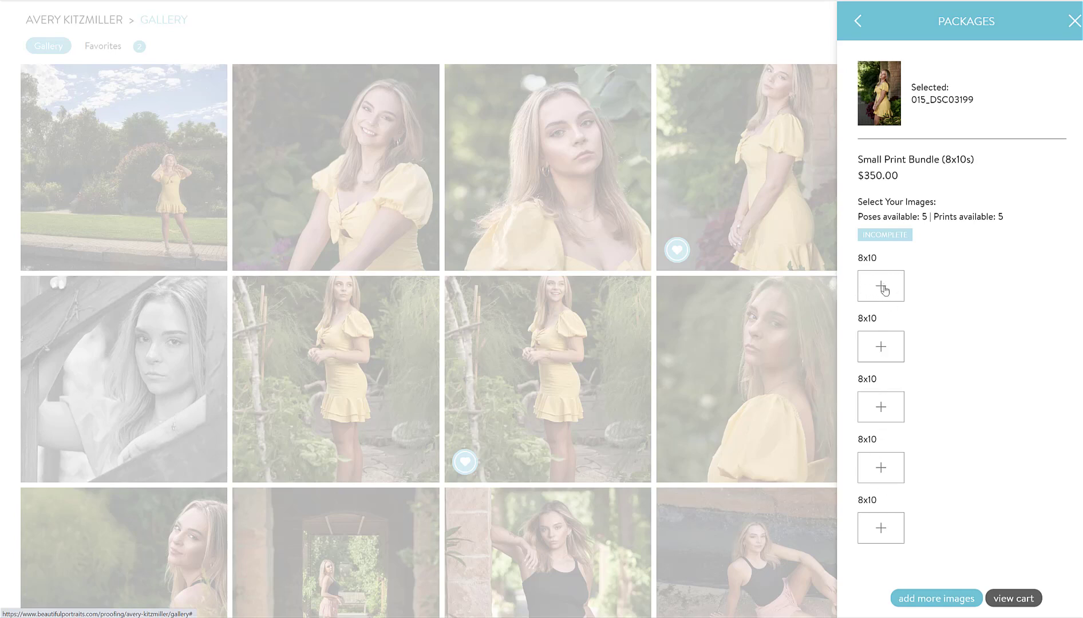
pyautogui.click(882, 287)
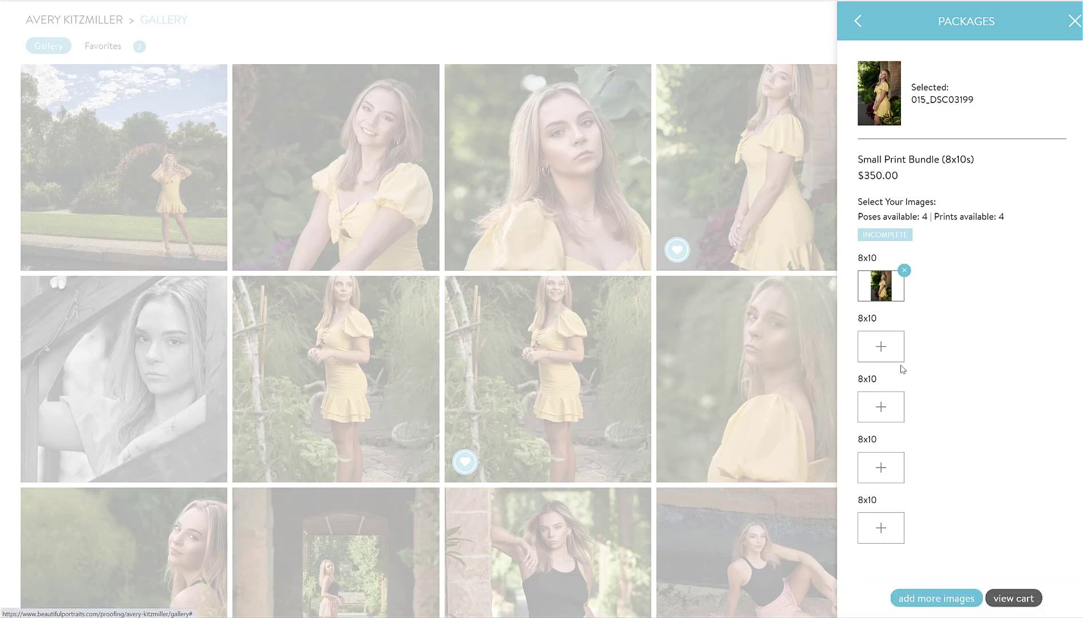
# Assign photo 036_DSC03263, the portrait beside the purple flowers, to the bundle's second 8x10 slot
pyautogui.click(923, 603)
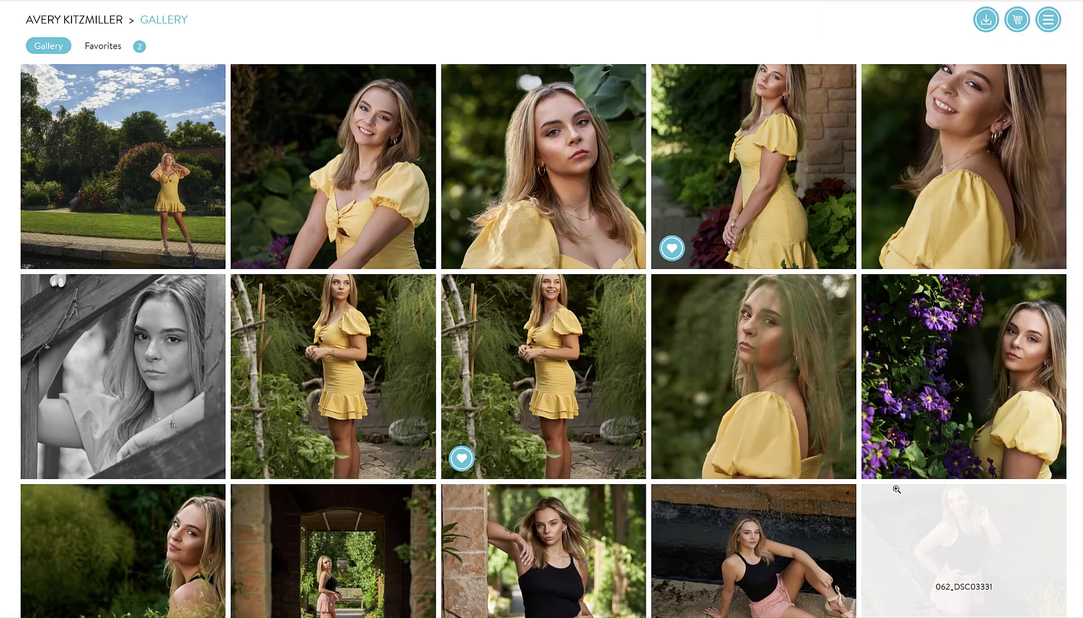
pyautogui.click(977, 365)
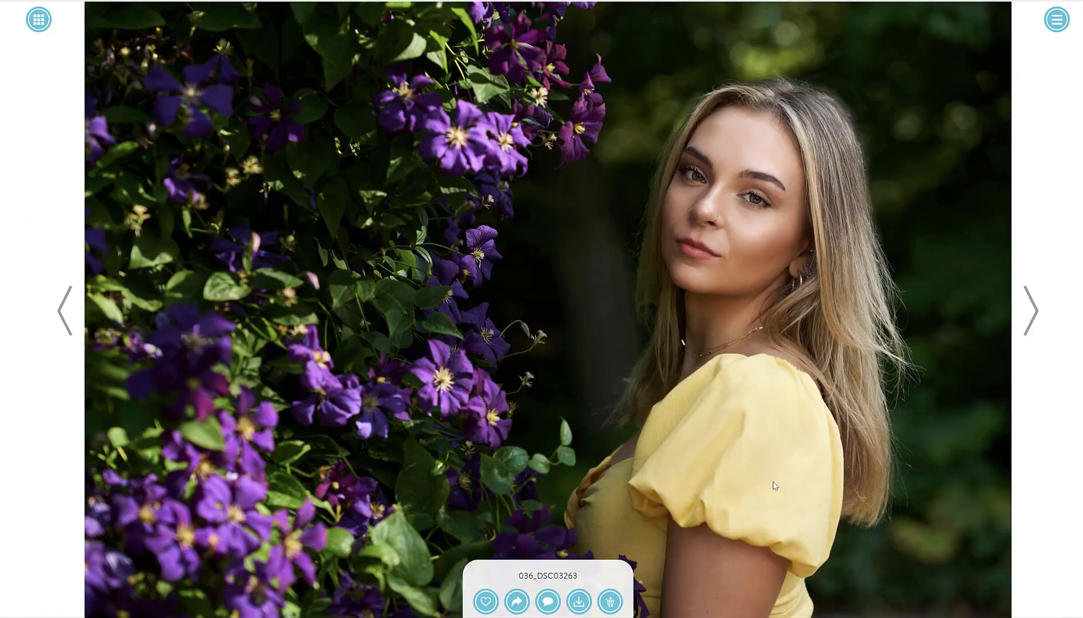
pyautogui.click(611, 599)
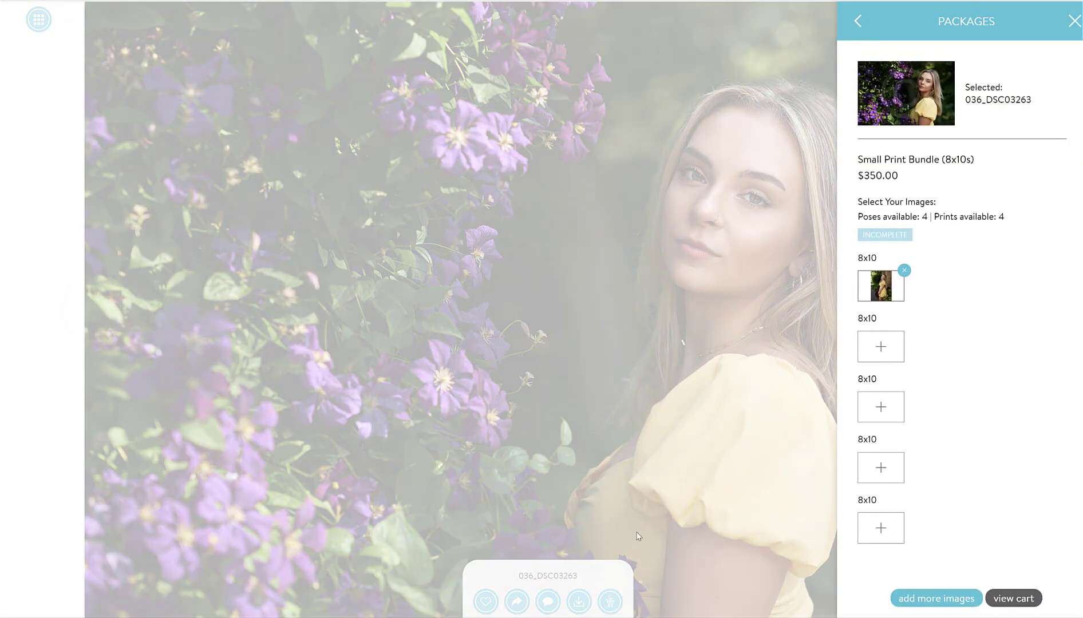
pyautogui.click(885, 349)
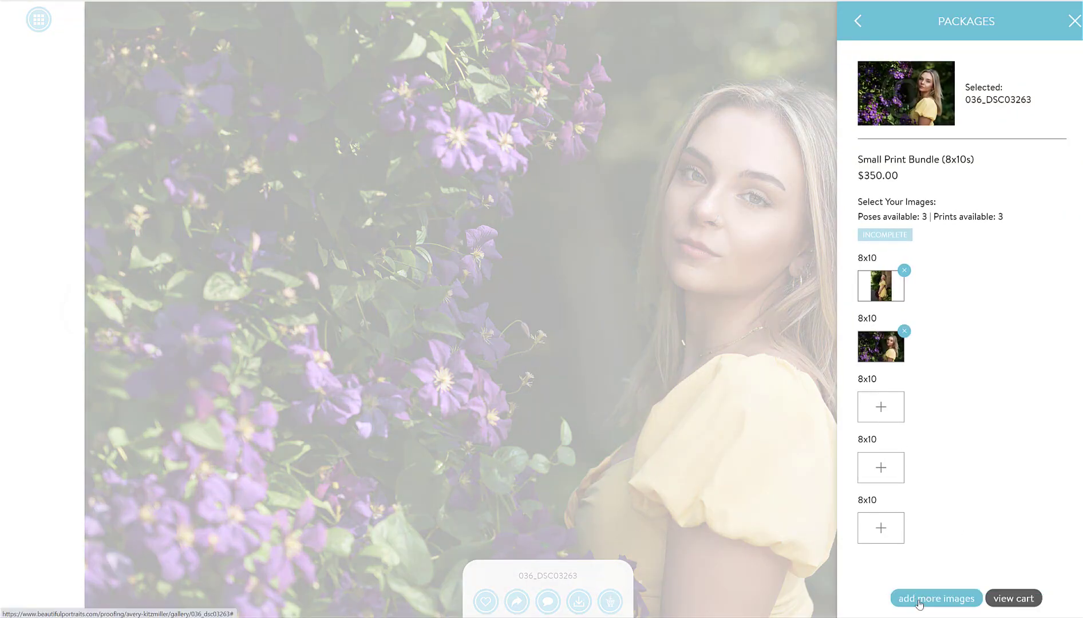
# Assign gallery photo 048_DSC03301, with the black top and pink shorts, to the bundle's third 8x10 slot
pyautogui.click(918, 600)
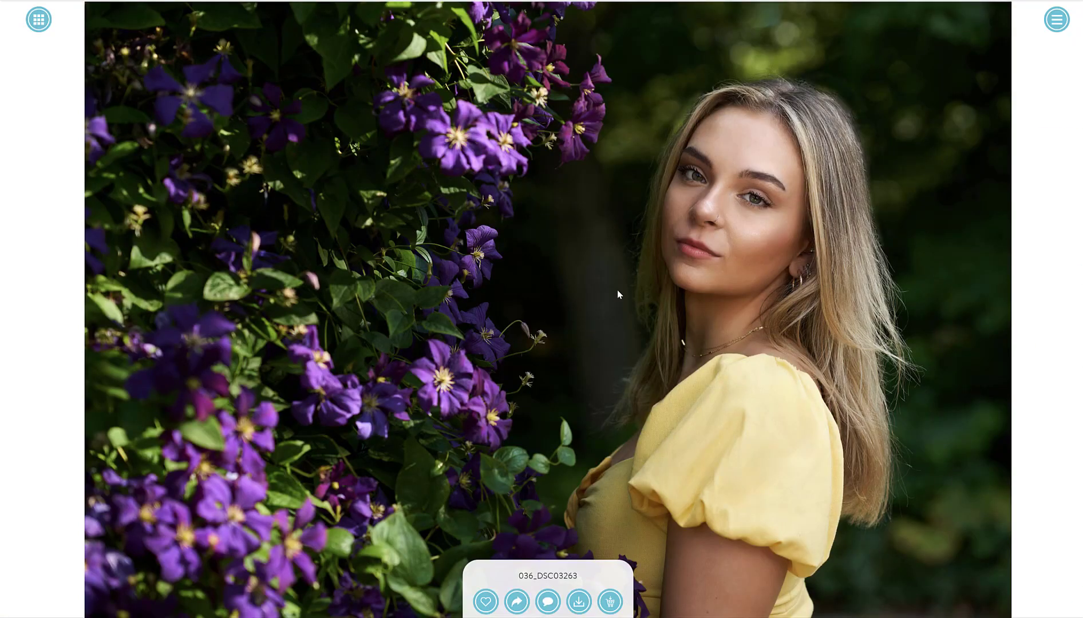
pyautogui.click(39, 22)
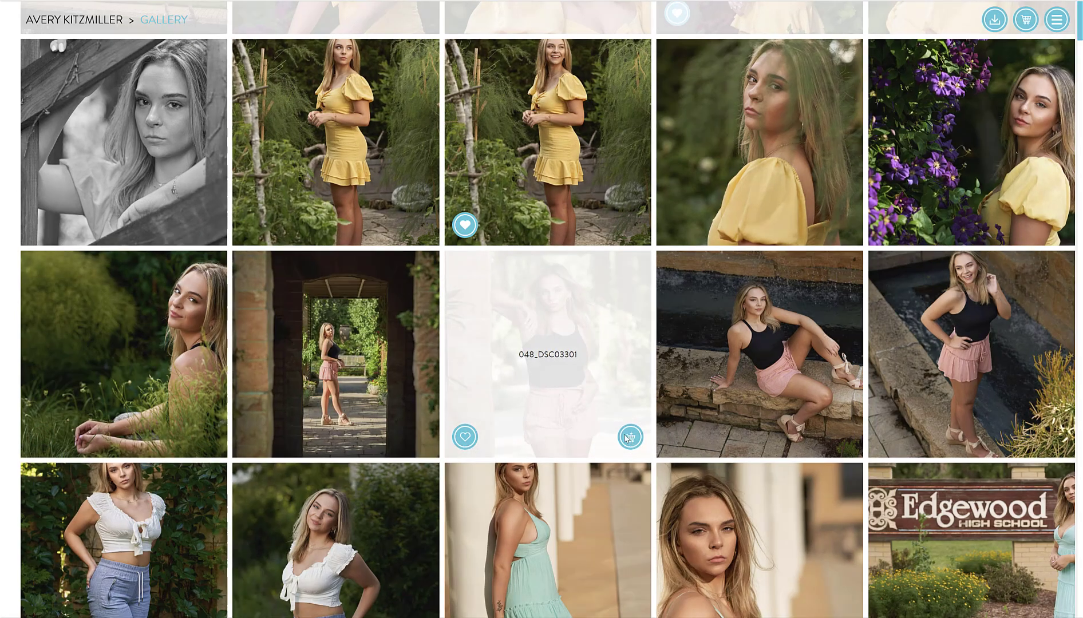
pyautogui.click(628, 438)
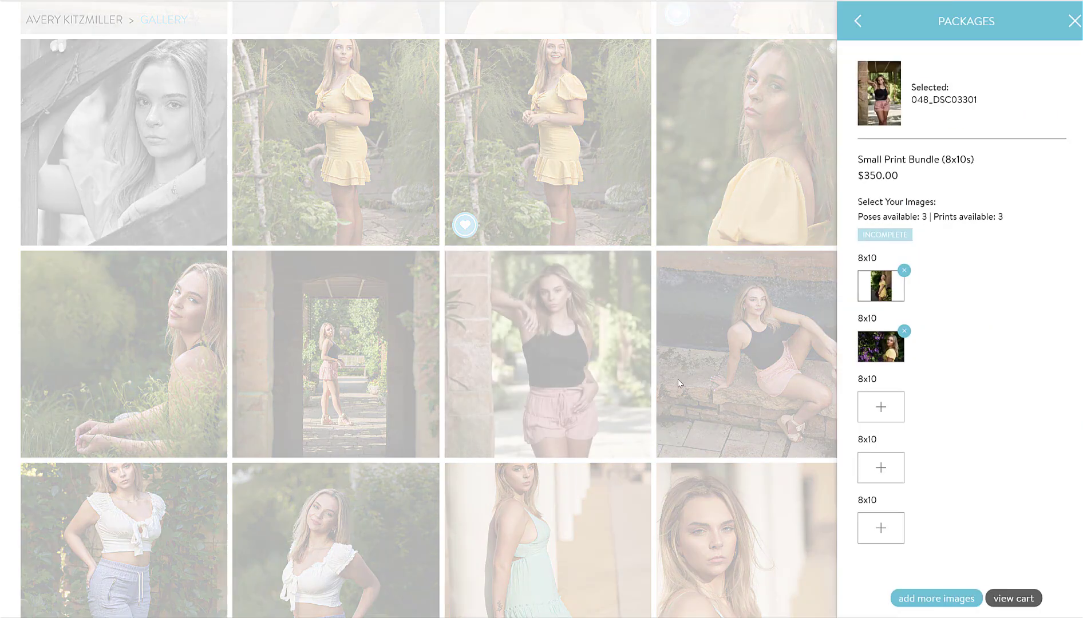
pyautogui.click(882, 413)
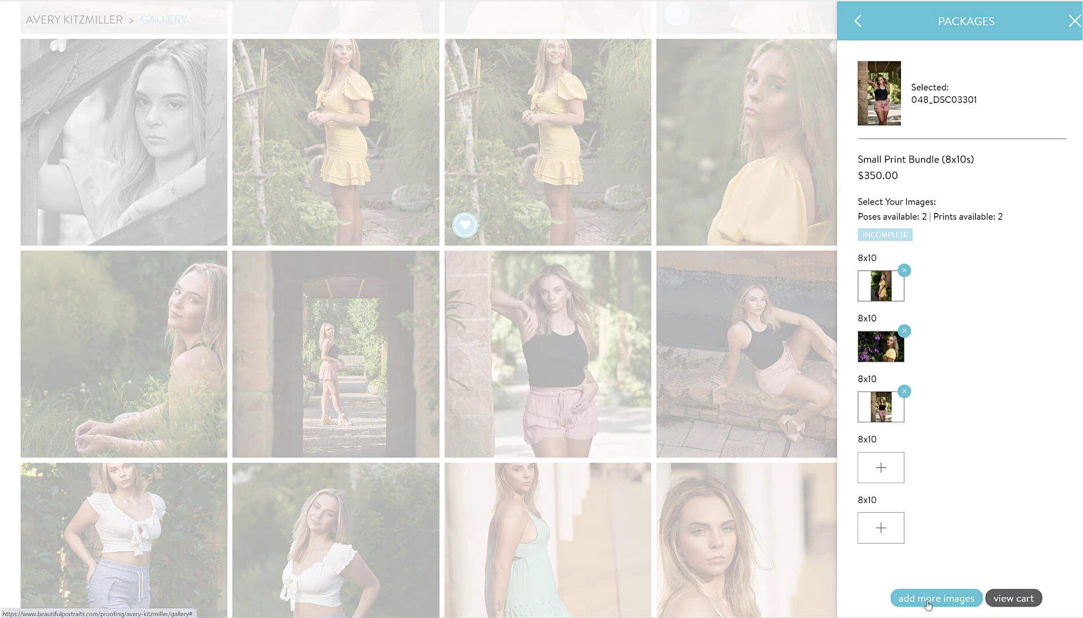
# Assign photo 073_DSC03362, with the white top and blue pants, to the bundle's fourth 8x10 slot
pyautogui.click(923, 600)
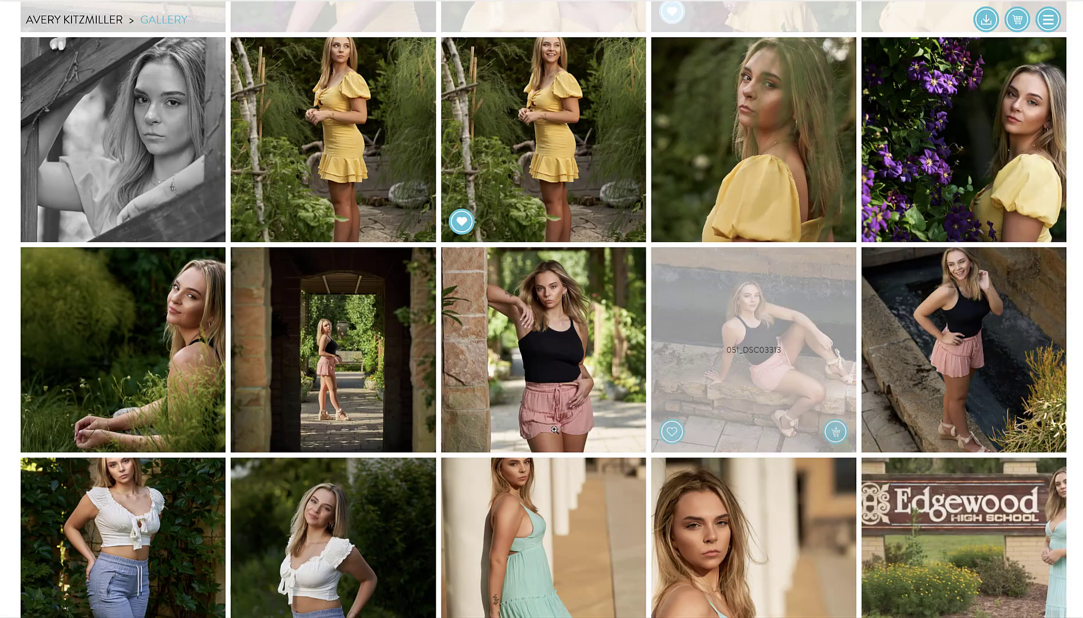
pyautogui.click(379, 526)
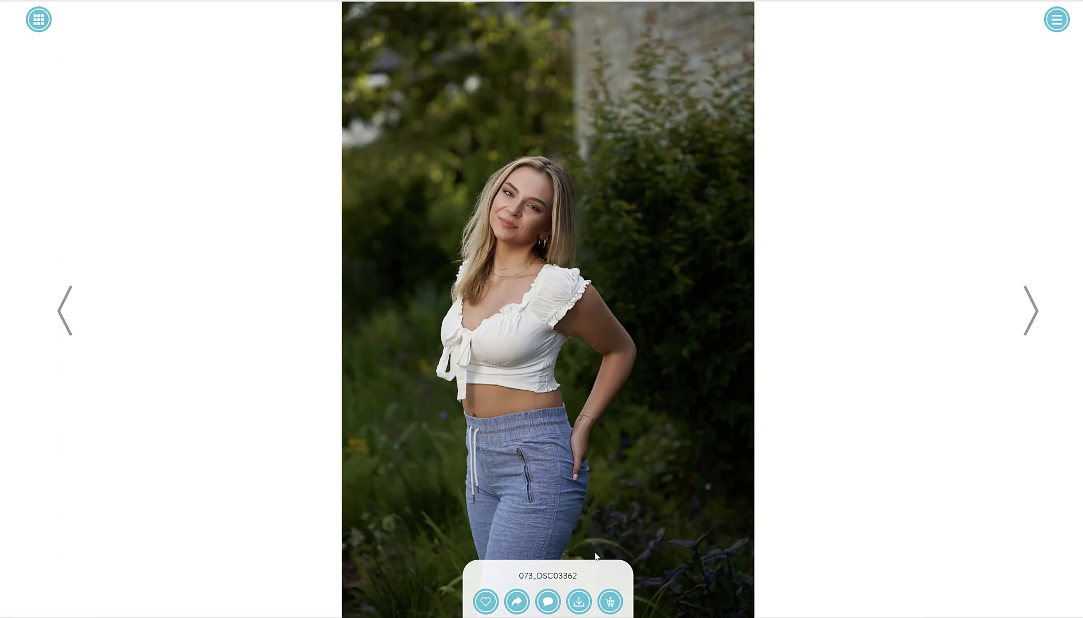
pyautogui.click(610, 602)
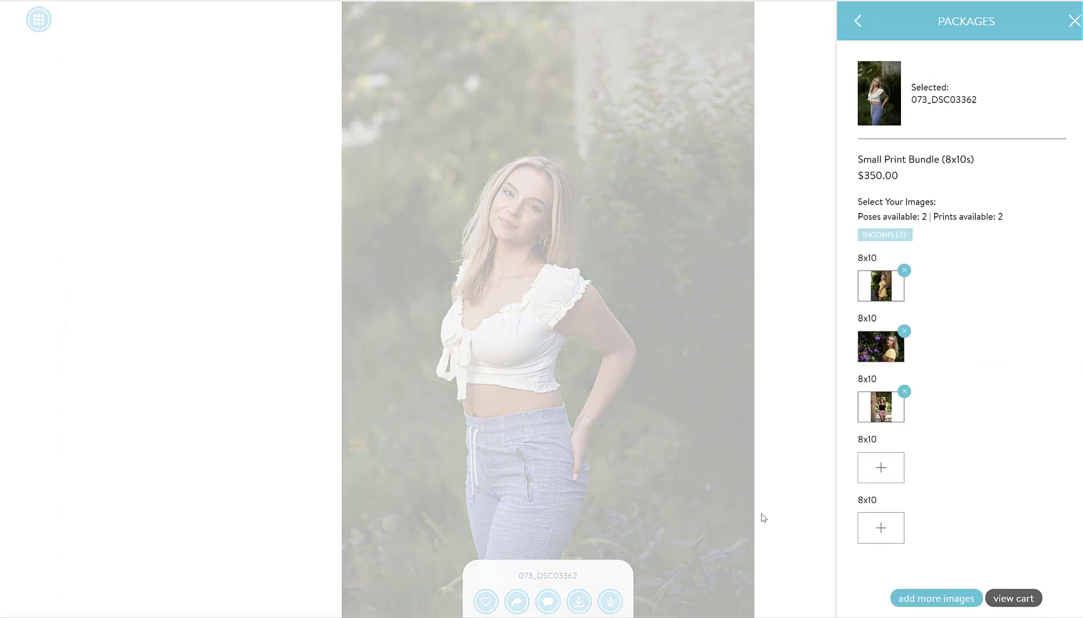
pyautogui.click(881, 468)
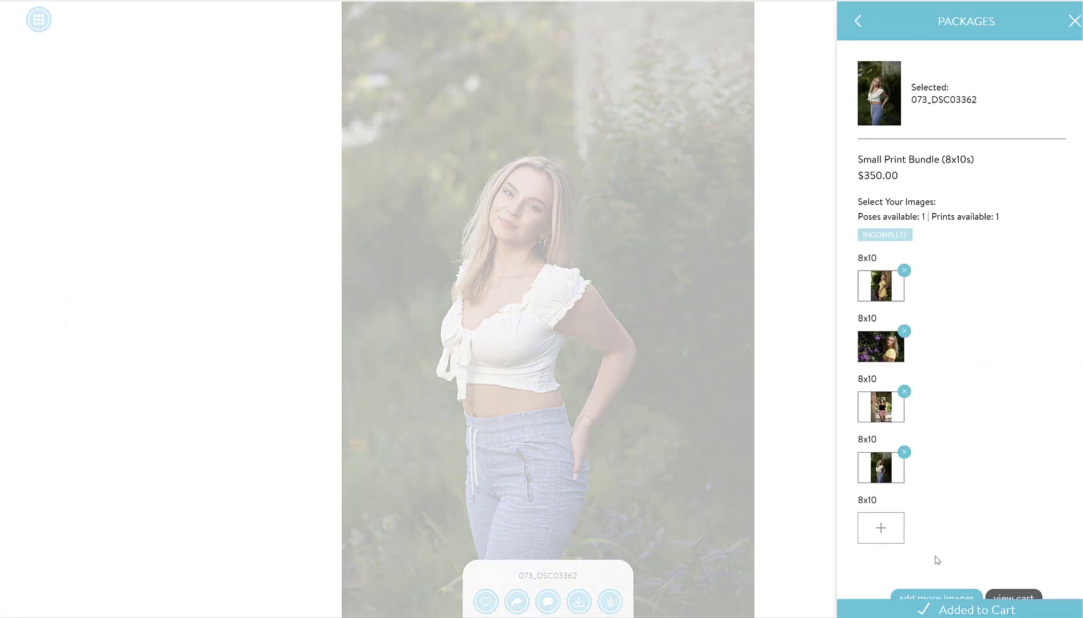
# Complete the bundle by assigning gallery photo 106_DSC03600 to its fifth 8x10 slot
pyautogui.click(933, 599)
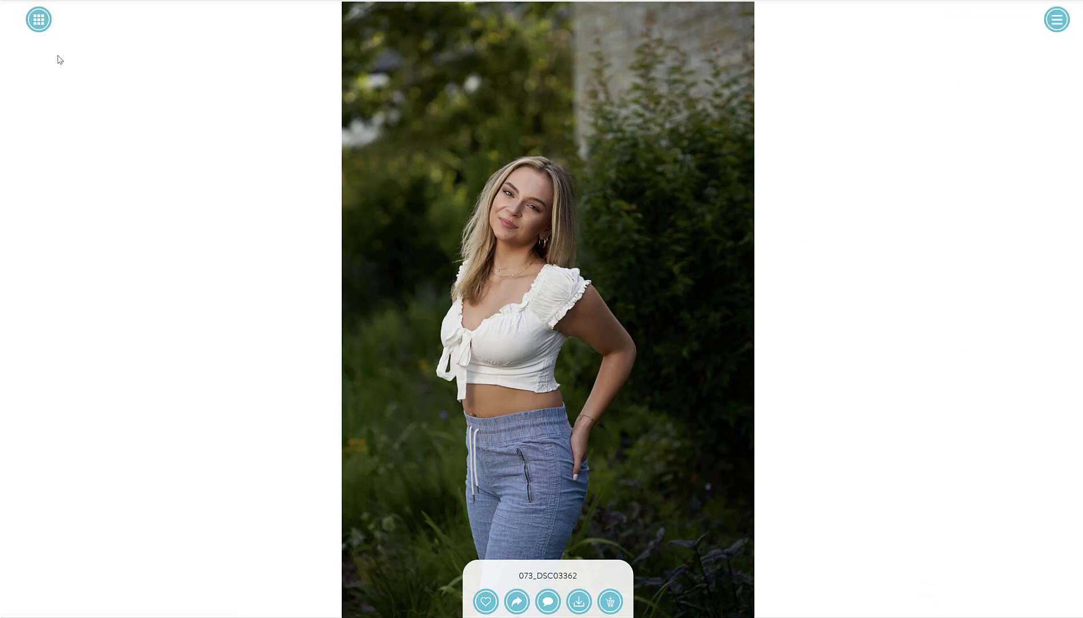
pyautogui.click(38, 19)
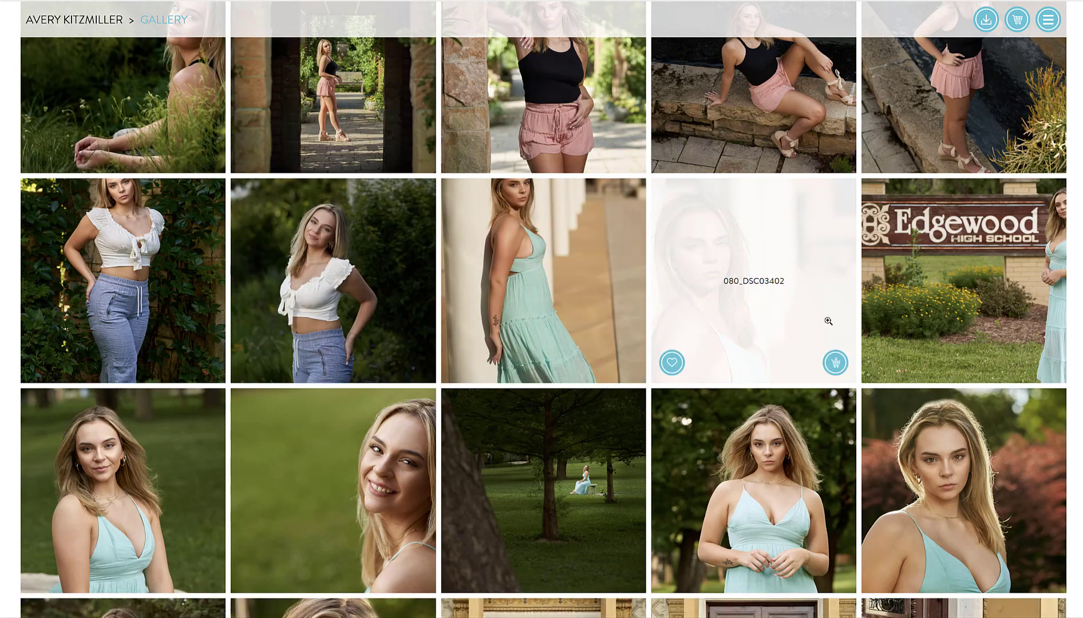
pyautogui.click(789, 430)
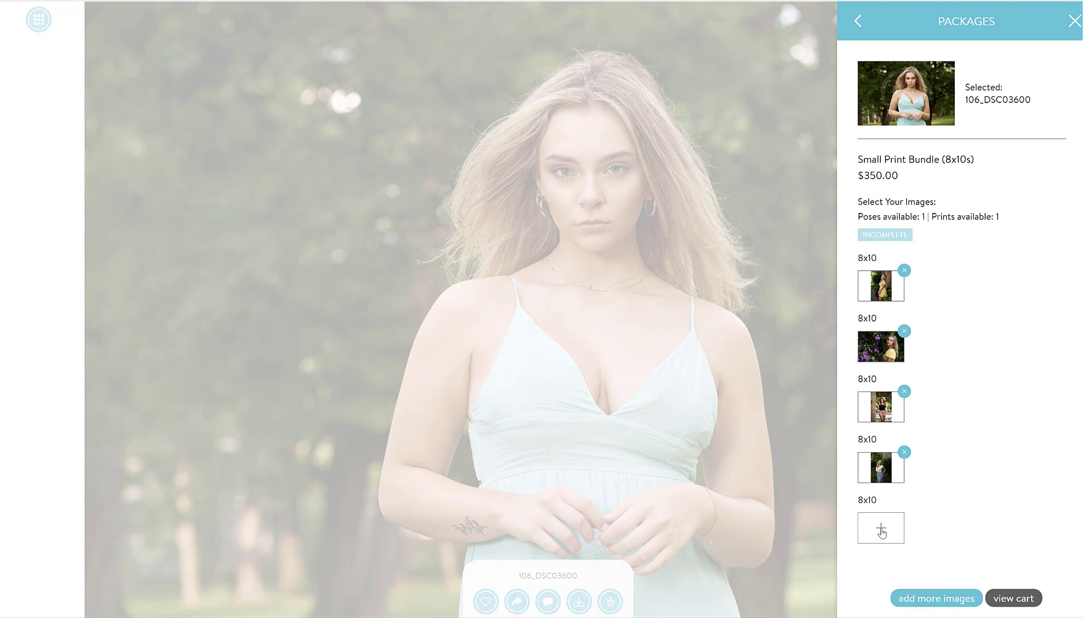
pyautogui.click(878, 526)
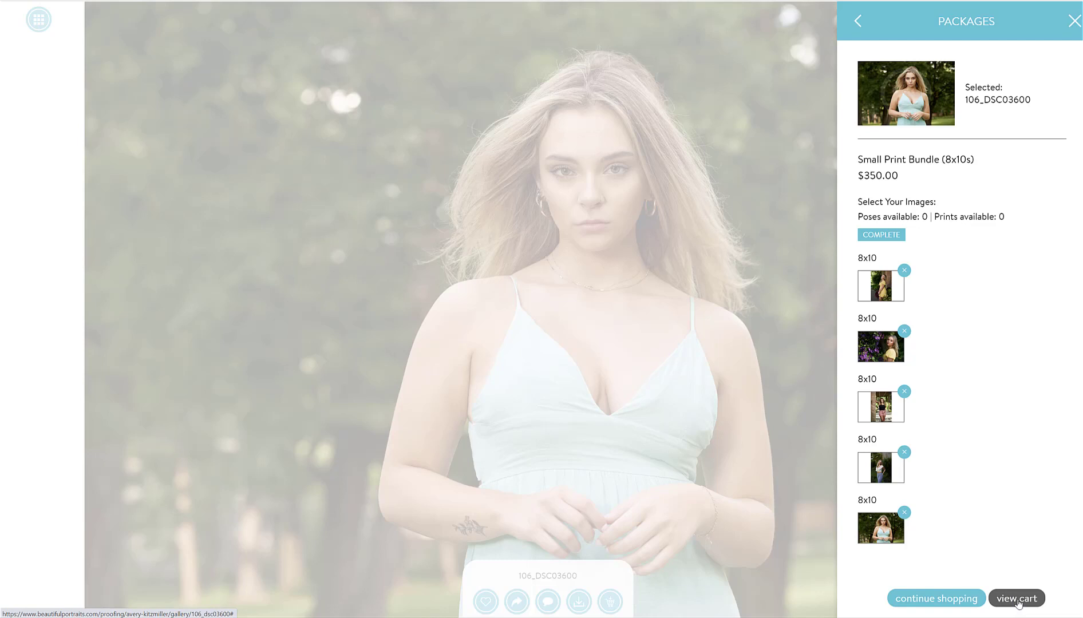
# Review the items in the cart, close it and return to the gallery
pyautogui.click(1018, 599)
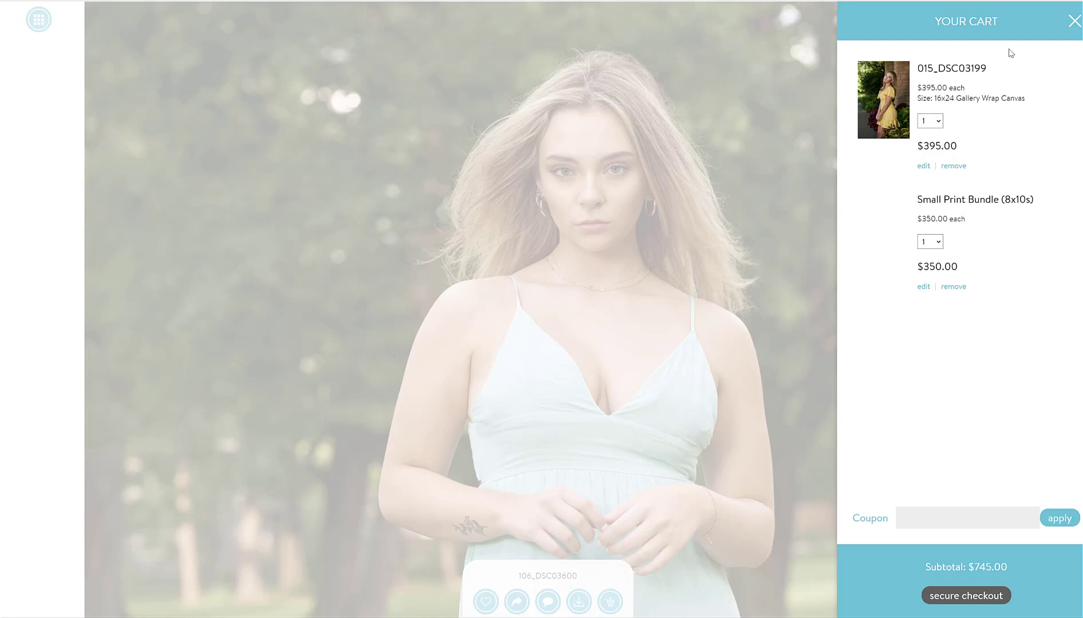
pyautogui.click(1075, 20)
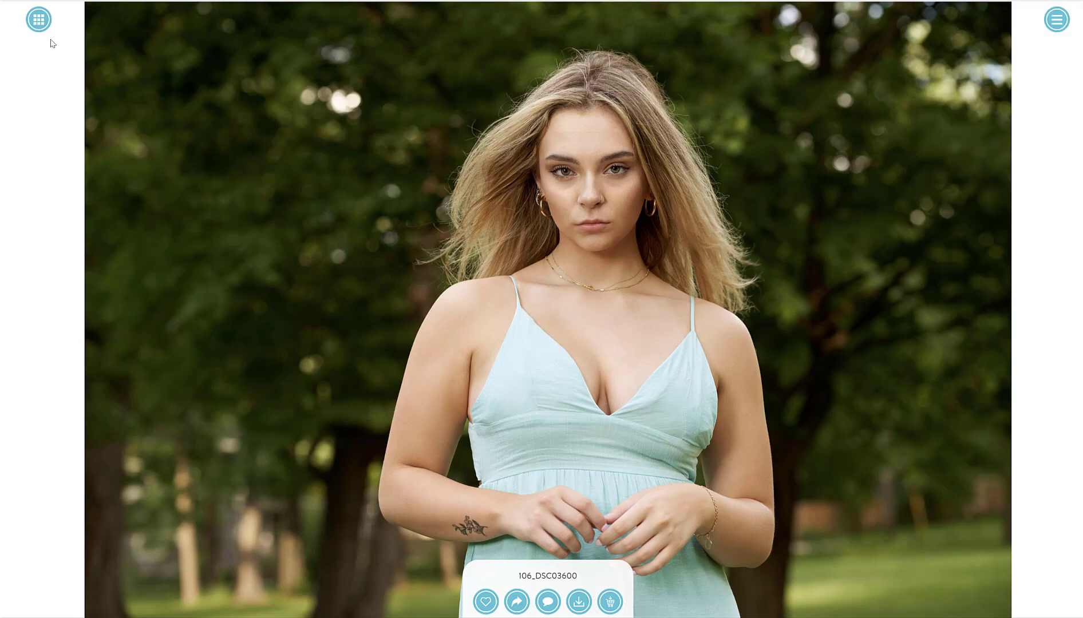
pyautogui.click(44, 27)
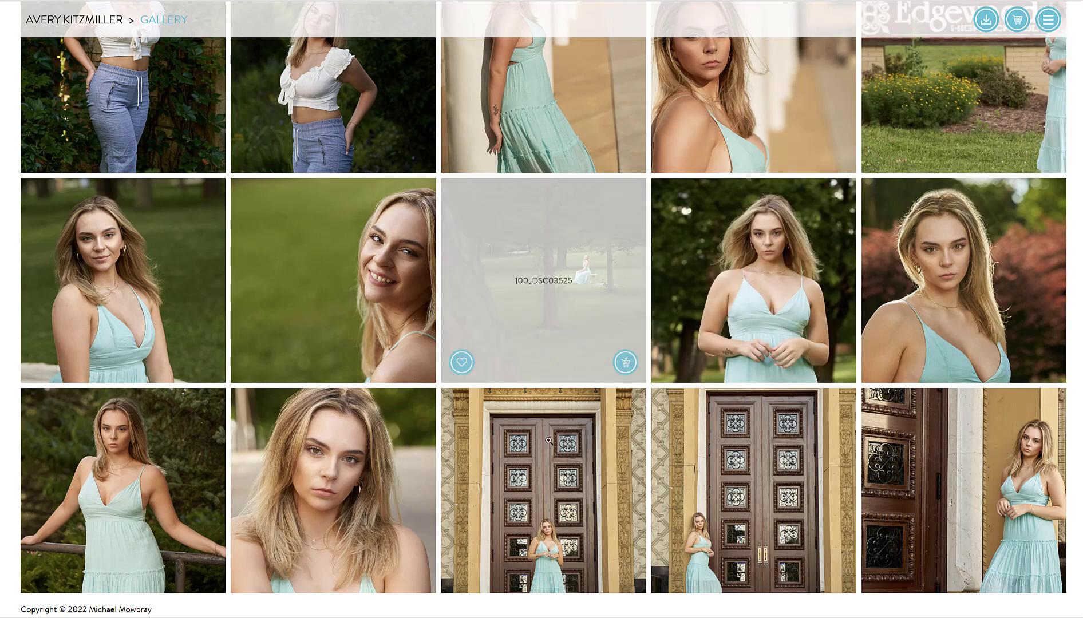
# Add a Storyboard Wood Block to the cart from gallery photo 126_DSC03741 and assign that photo as its first image
pyautogui.click(526, 465)
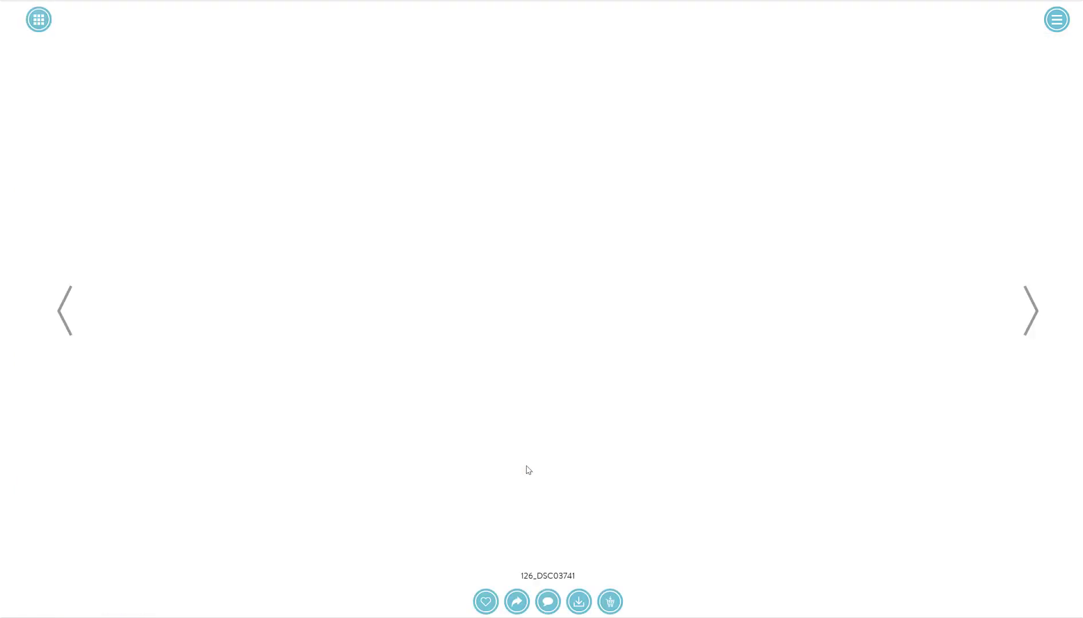
pyautogui.click(610, 602)
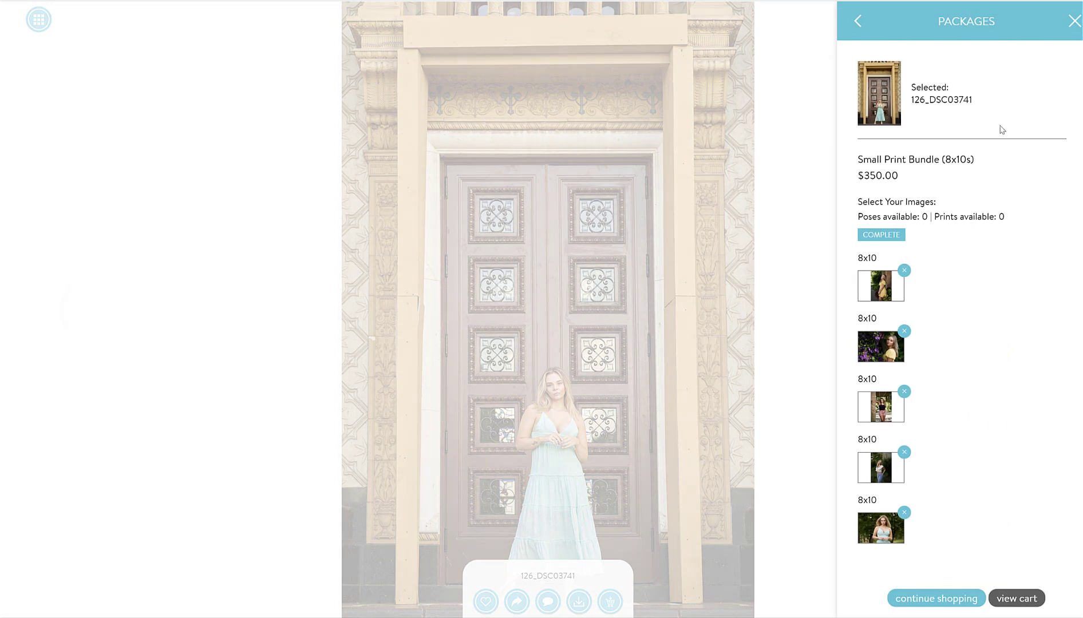
pyautogui.click(861, 22)
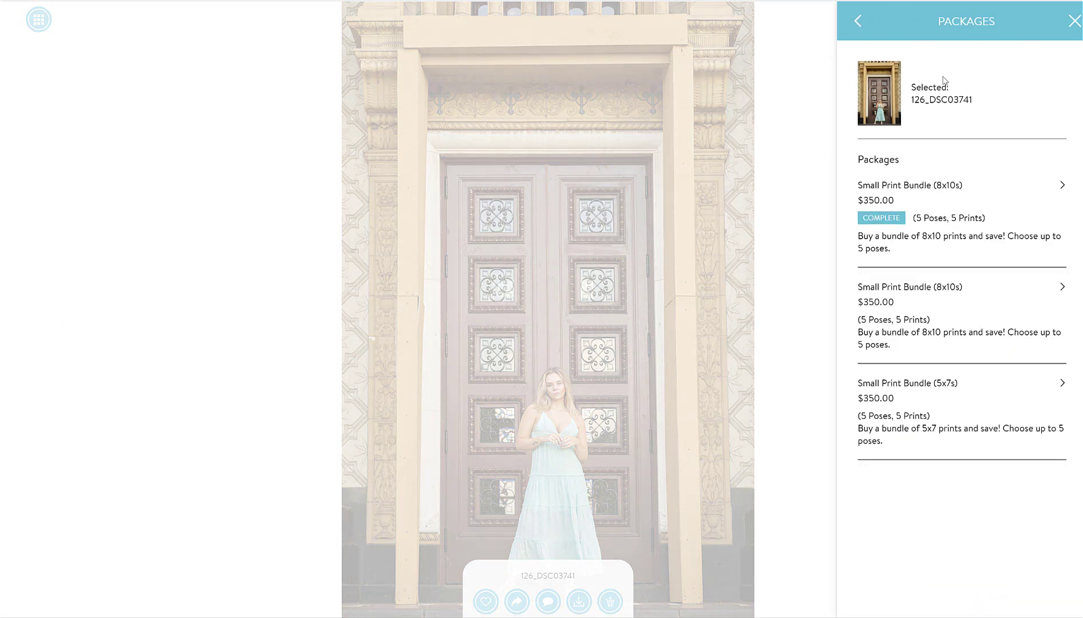
pyautogui.click(859, 21)
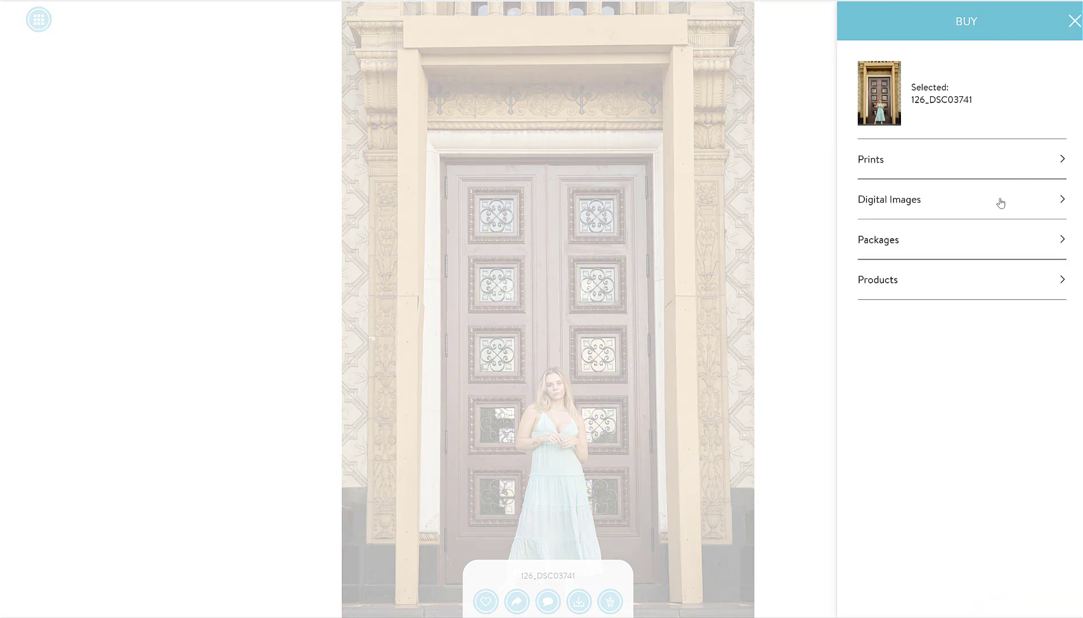
pyautogui.click(900, 283)
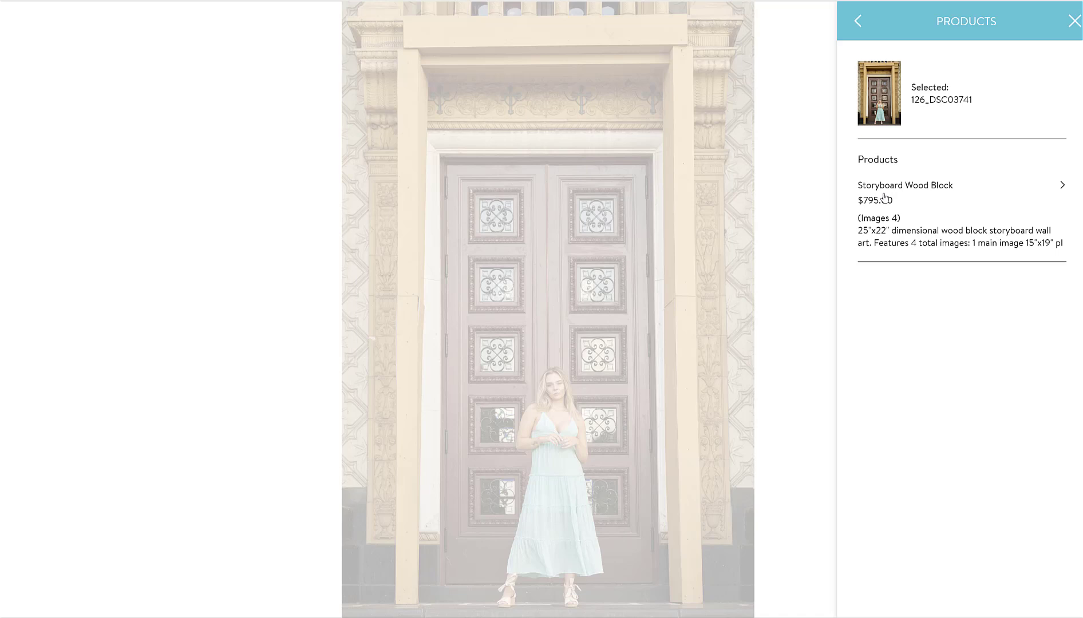
pyautogui.click(901, 194)
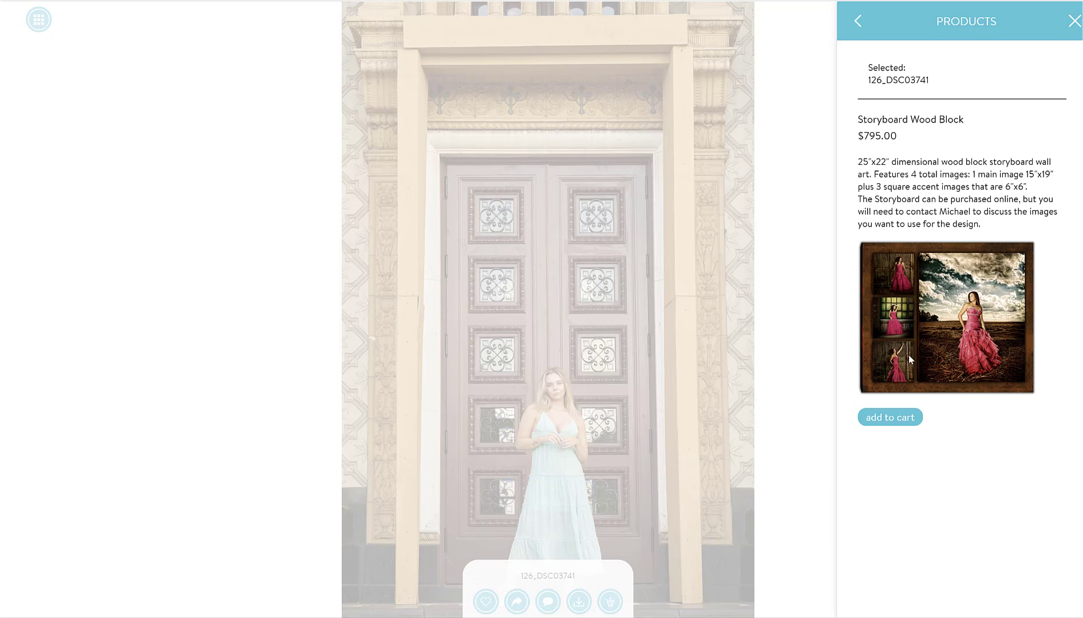
pyautogui.click(887, 418)
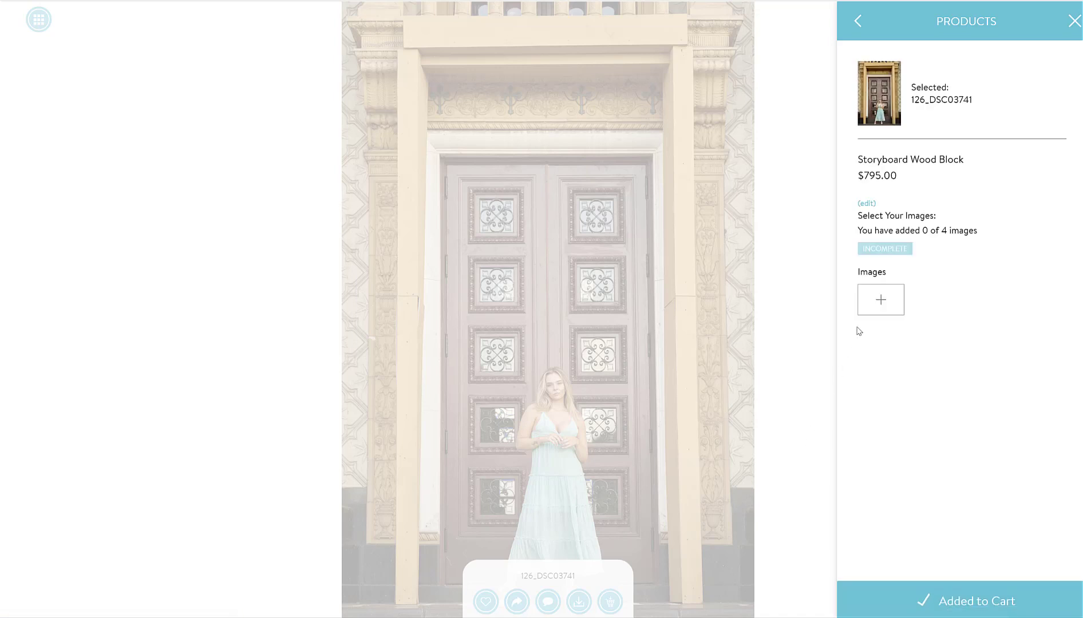
pyautogui.click(881, 301)
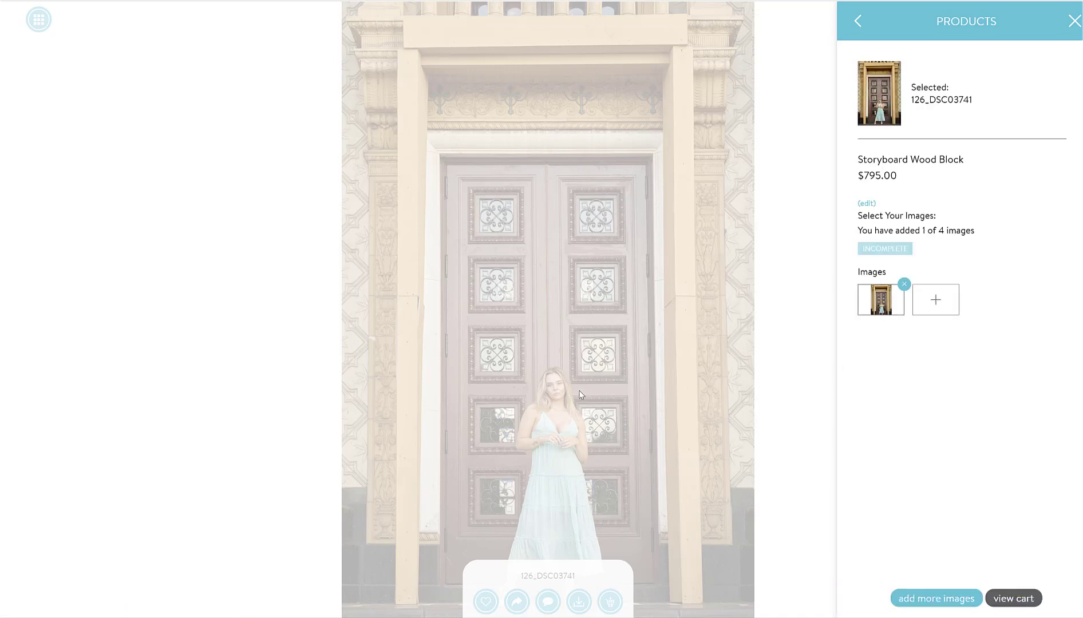
pyautogui.click(934, 599)
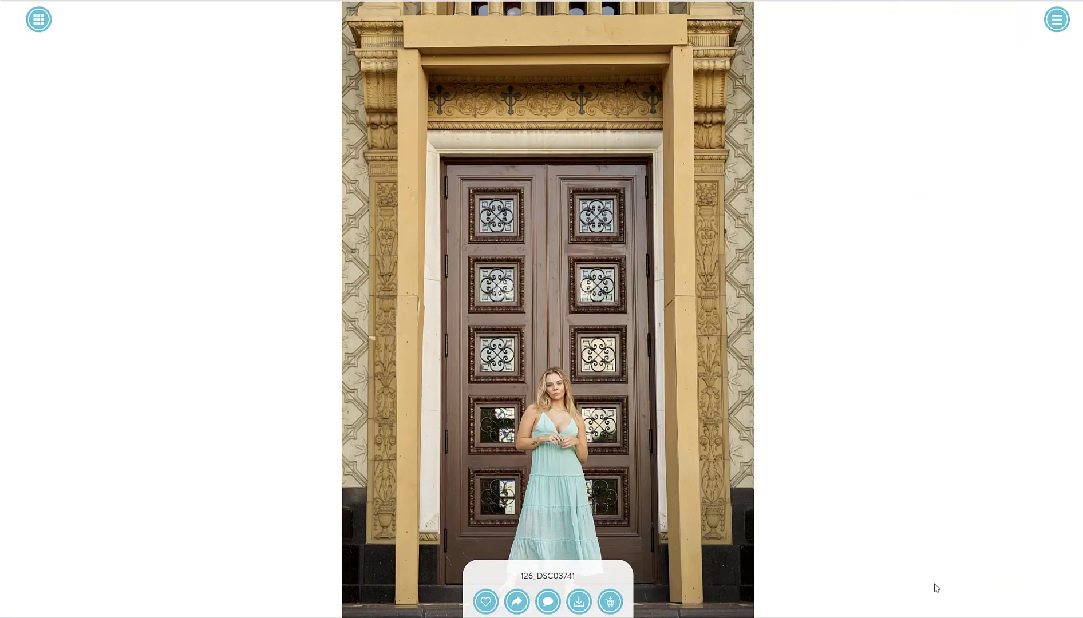
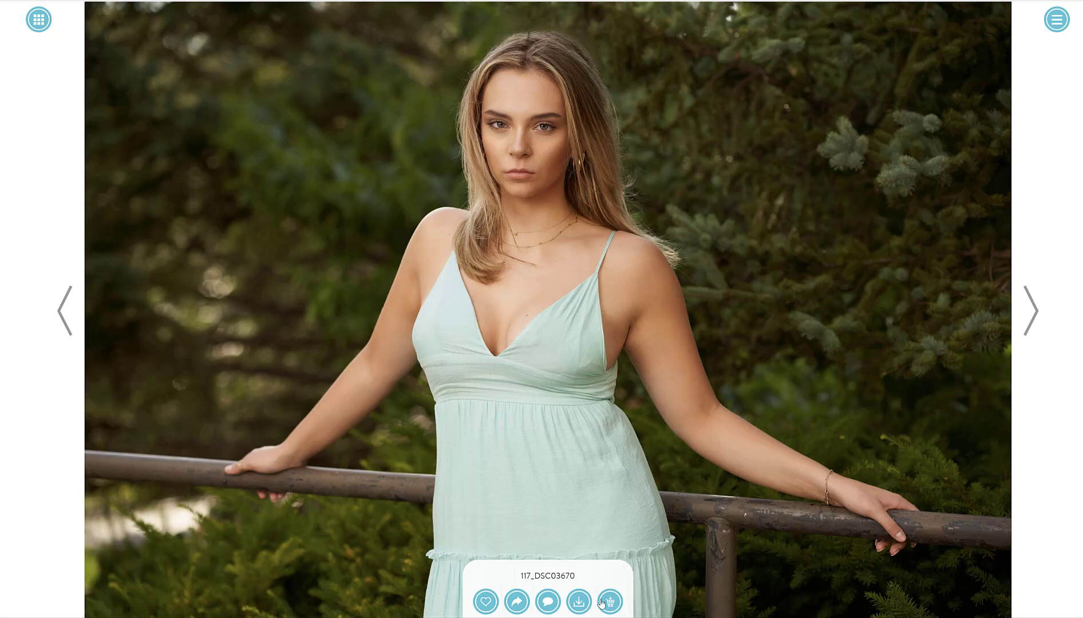
# Assign photo 117_DSC03670, with the woman leaning on the railing, to the Storyboard Wood Block's third image slot
pyautogui.click(610, 602)
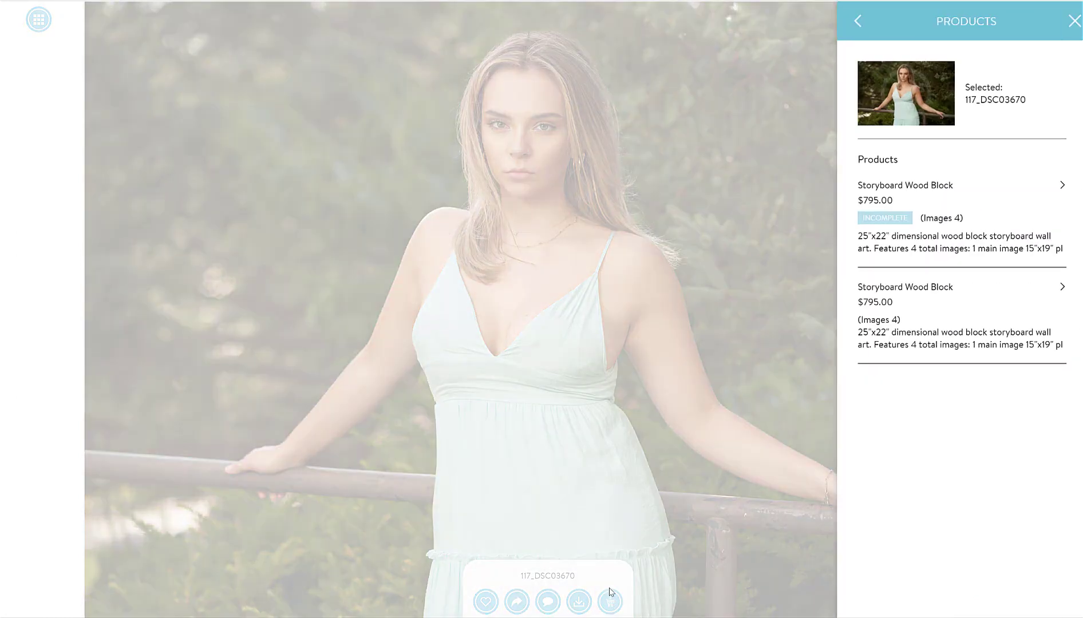
pyautogui.click(932, 201)
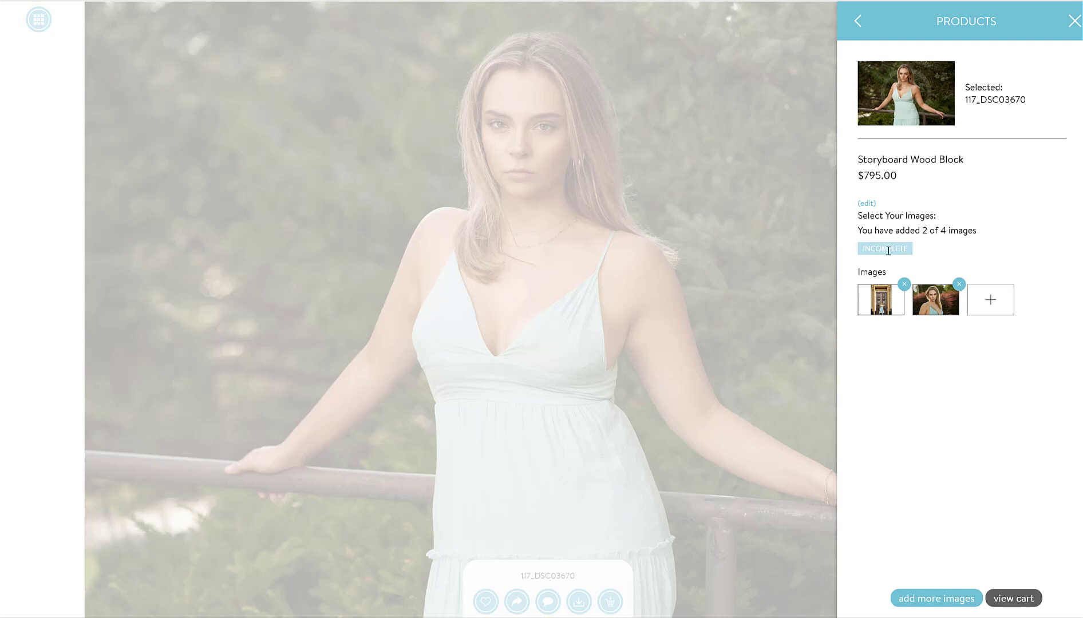
pyautogui.click(990, 300)
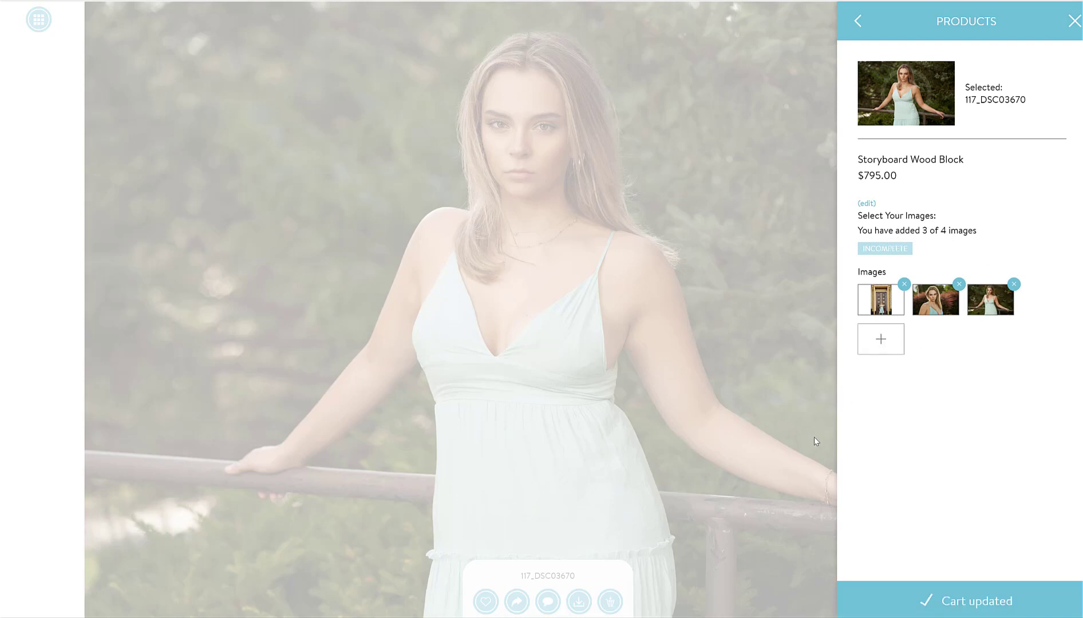
# Assign photo 117_DSC03670 to the storyboard's fourth image slot as well and remove it again
pyautogui.click(875, 349)
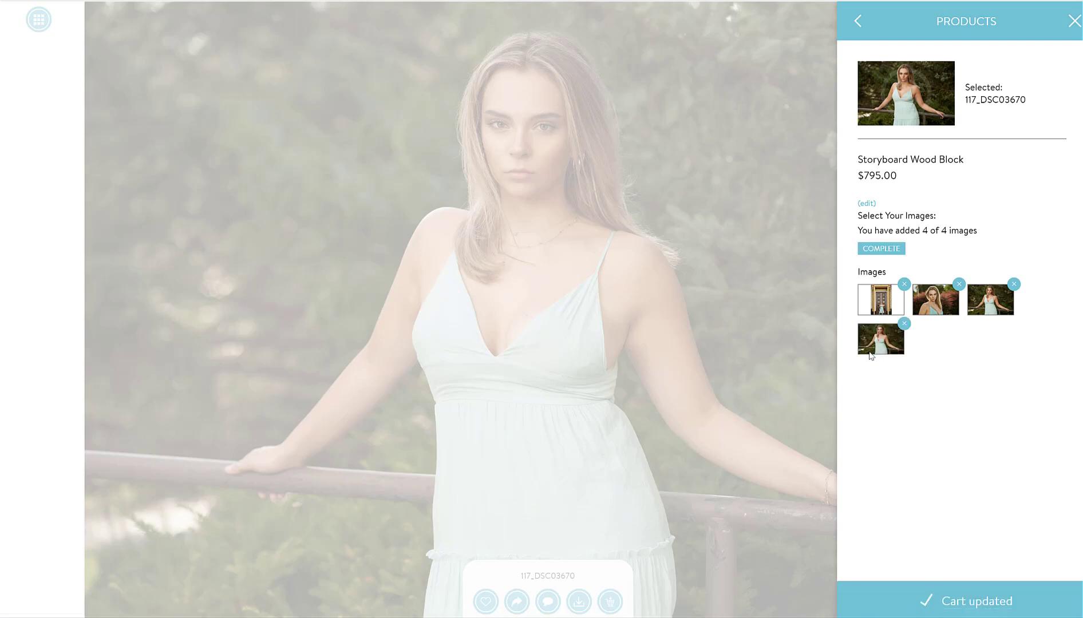
pyautogui.click(903, 325)
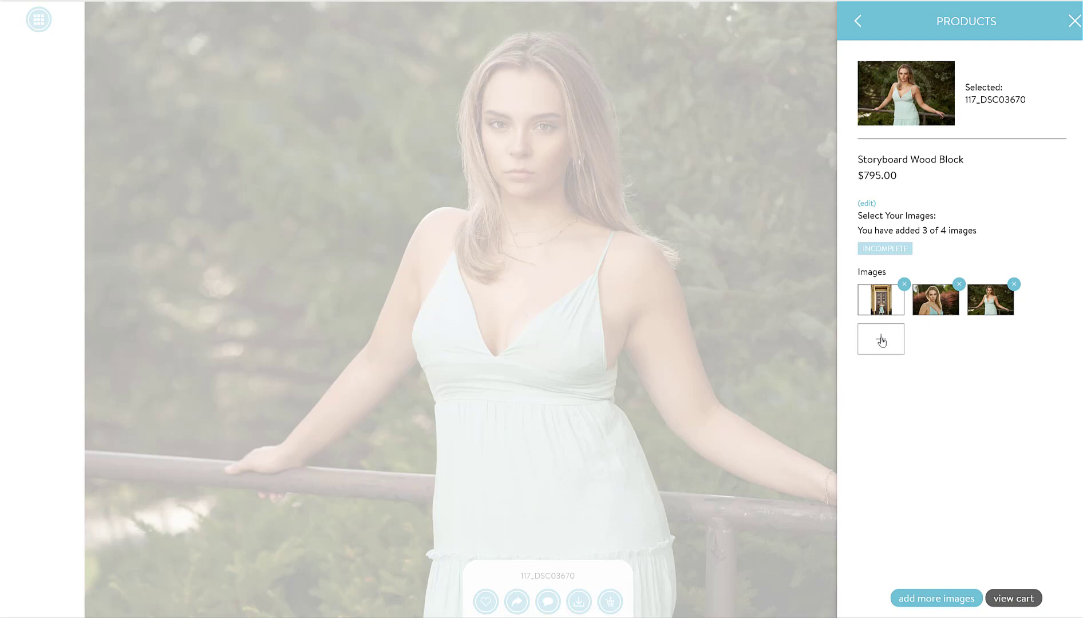
# Complete the Storyboard Wood Block by assigning gallery photo 080_DSC03402 to its fourth image slot, and return to the gallery
pyautogui.click(909, 599)
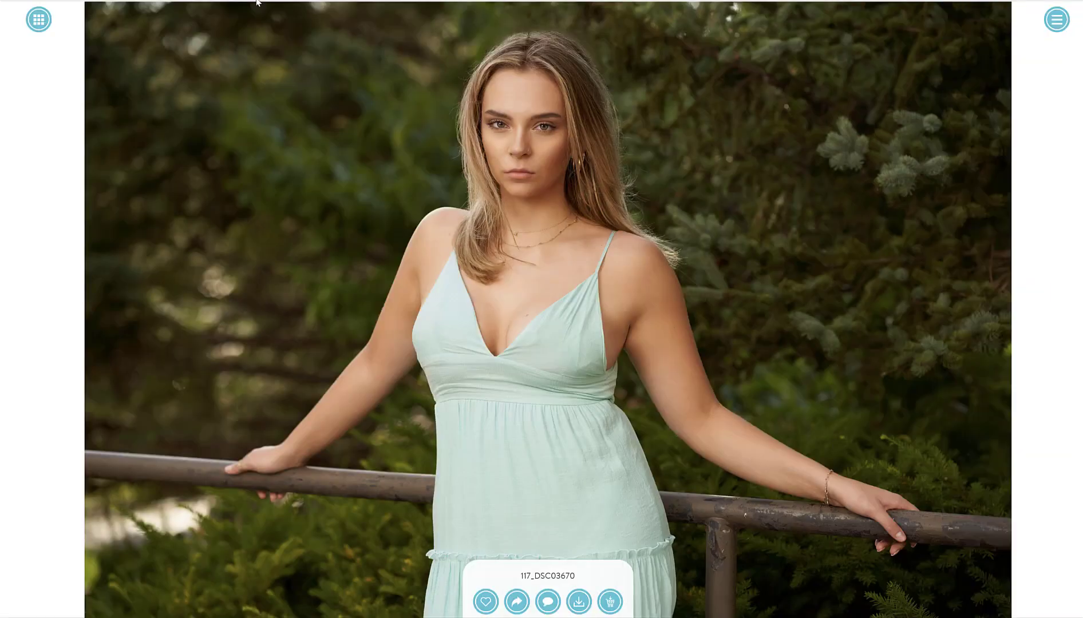
pyautogui.click(38, 19)
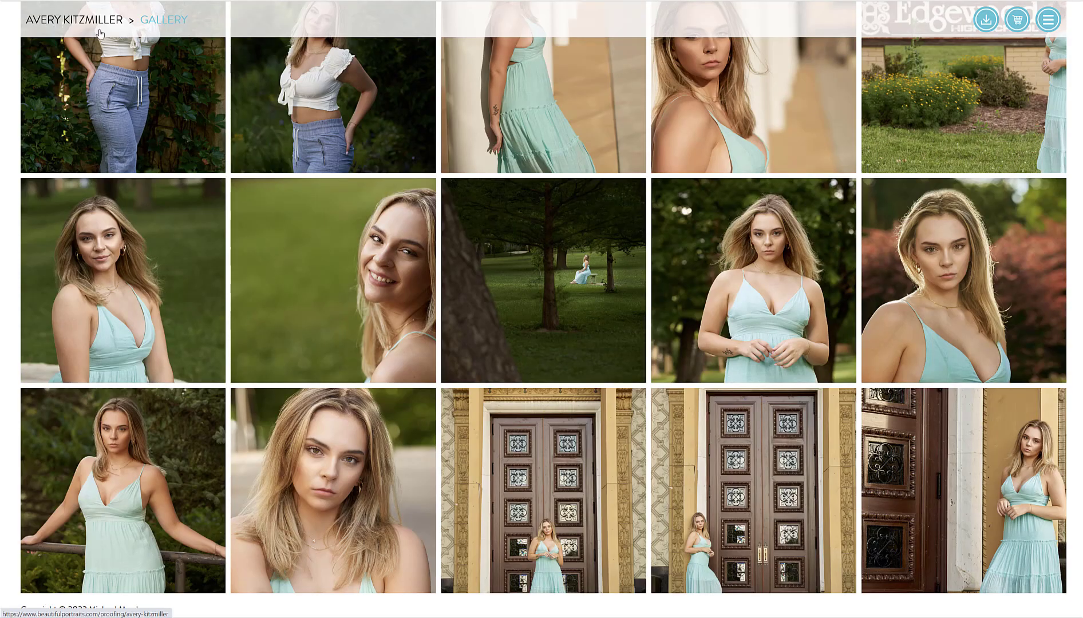
pyautogui.moveTo(671, 355)
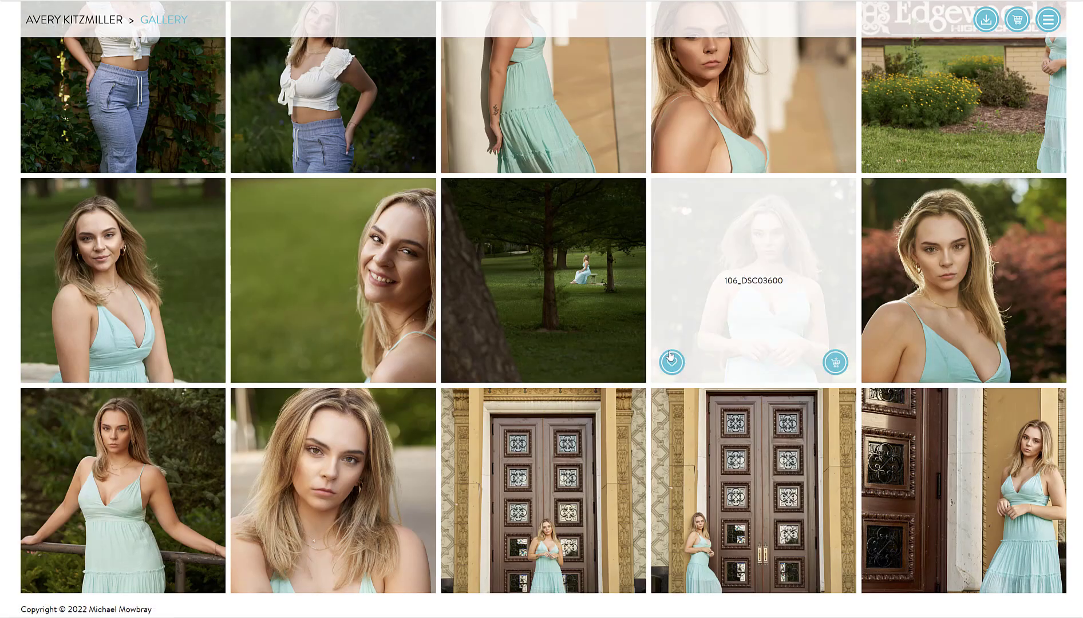
pyautogui.click(798, 150)
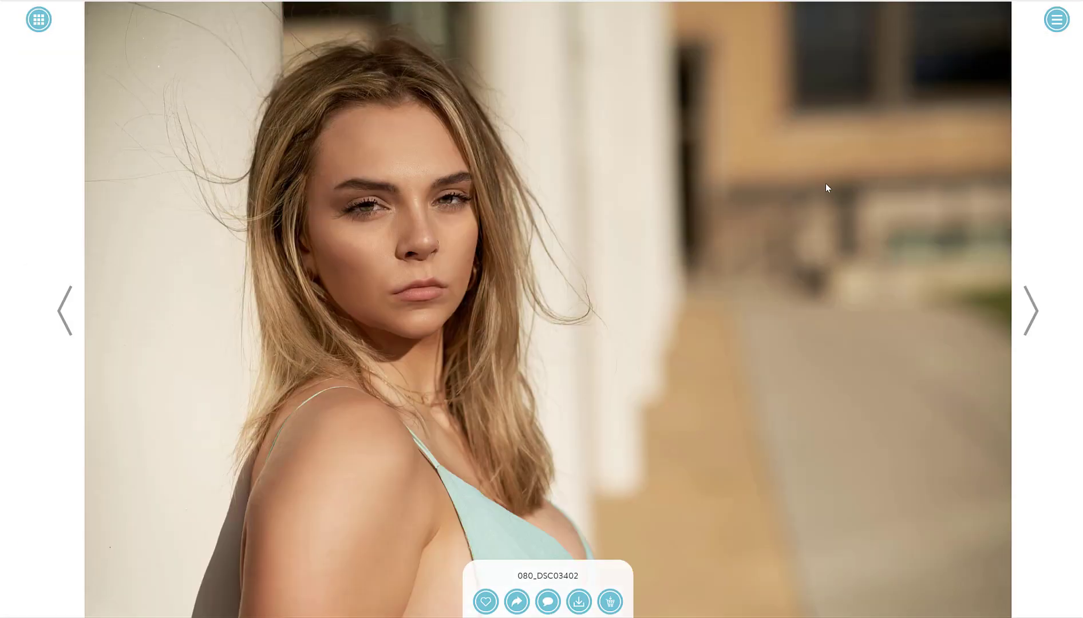
pyautogui.click(610, 601)
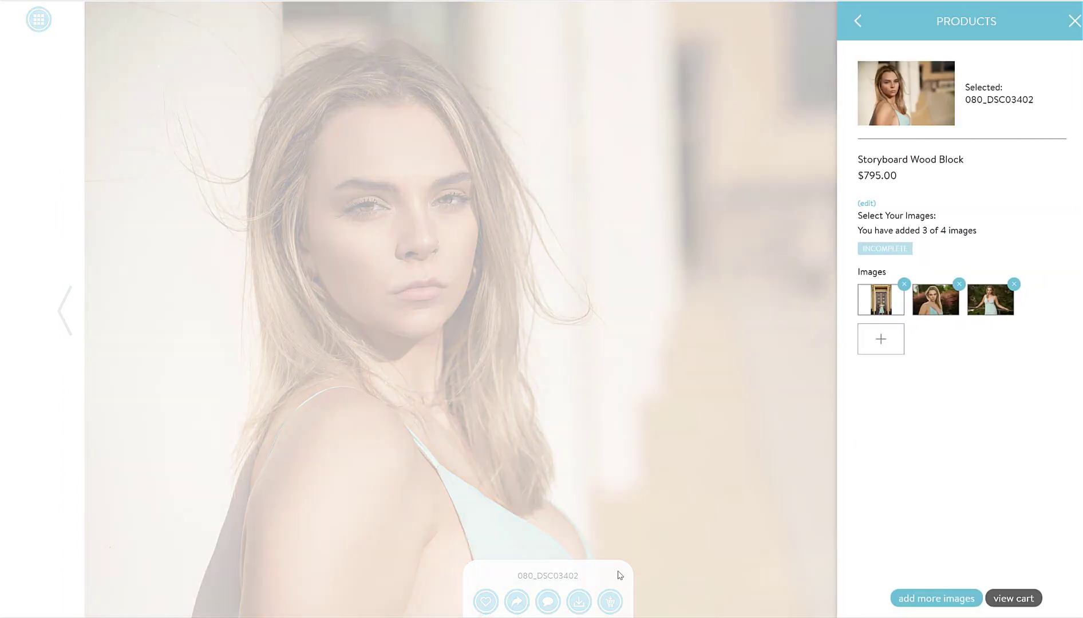
pyautogui.click(879, 340)
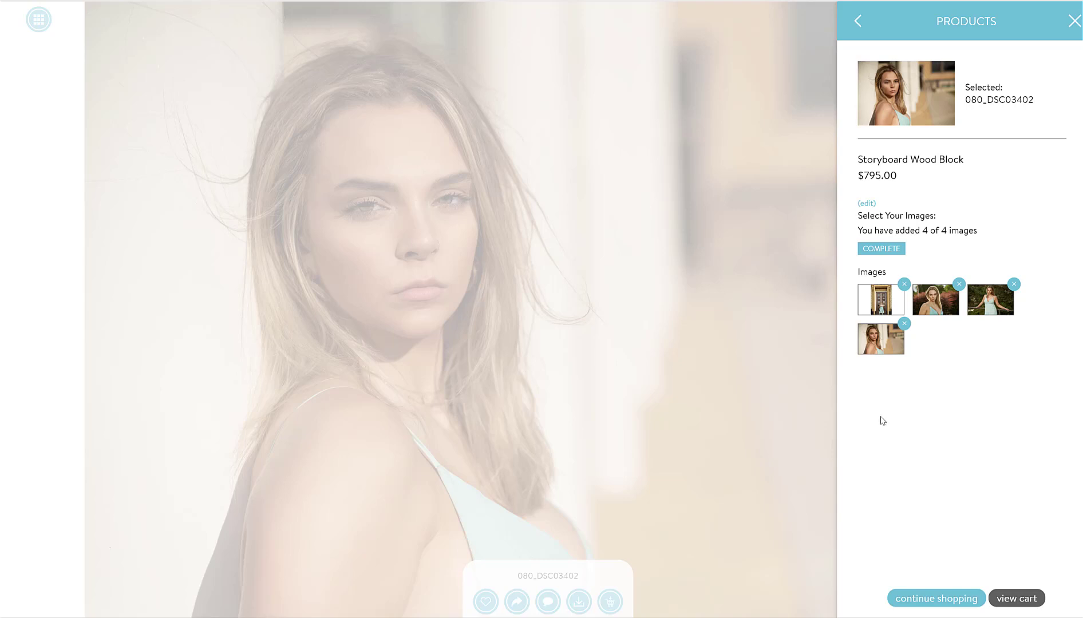
pyautogui.click(959, 600)
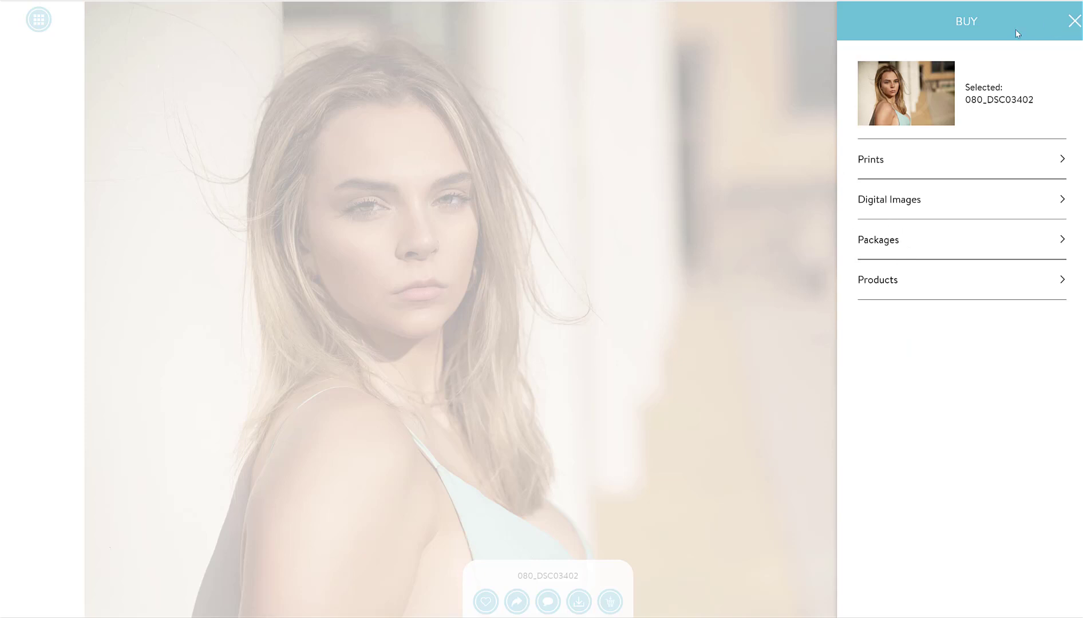
pyautogui.click(192, 118)
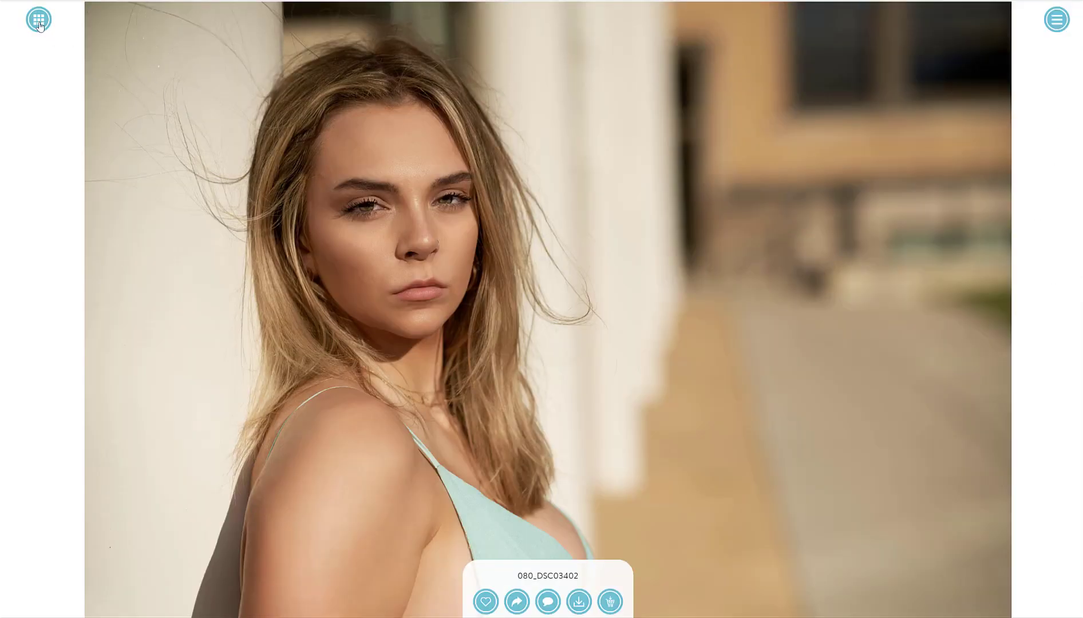
pyautogui.click(39, 20)
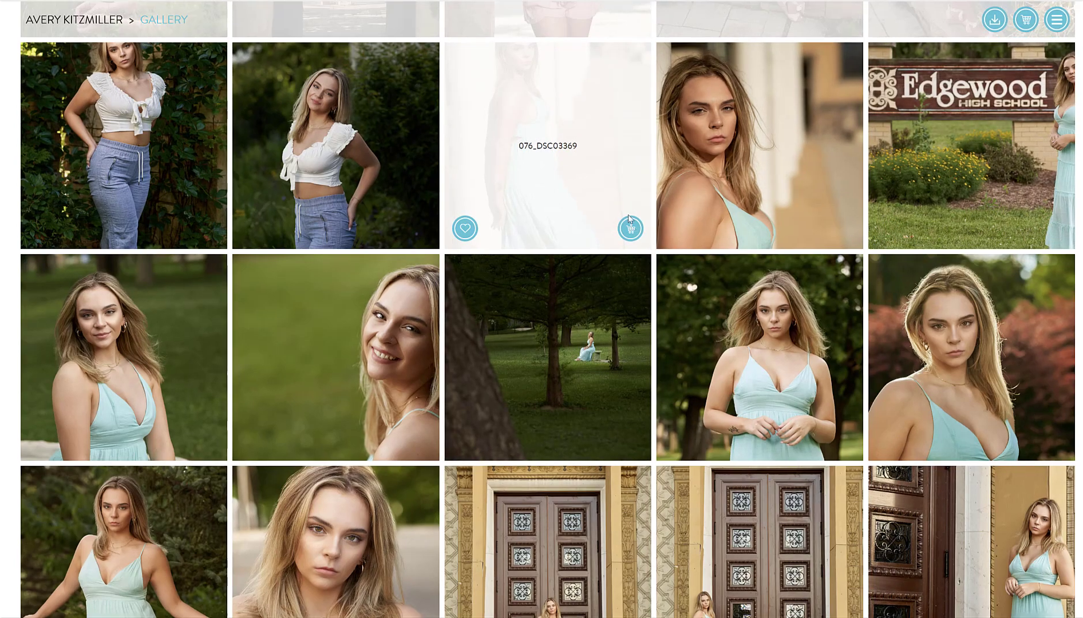
# Order gallery photo 076_DSC03369 as a digital image with the Senior Deluxe Images option
pyautogui.click(630, 228)
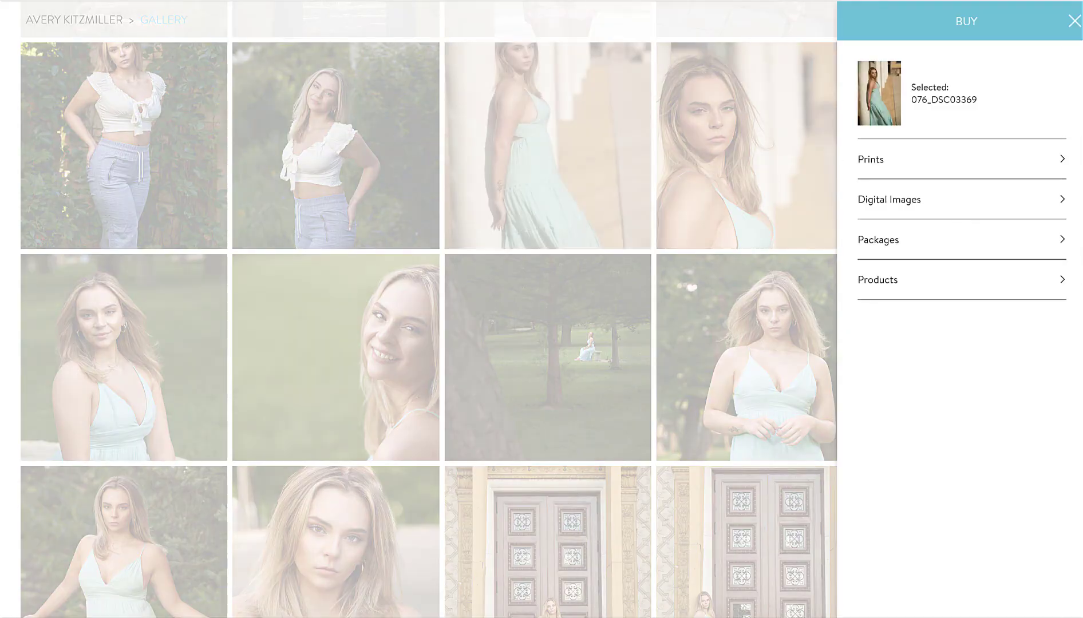
pyautogui.click(1048, 205)
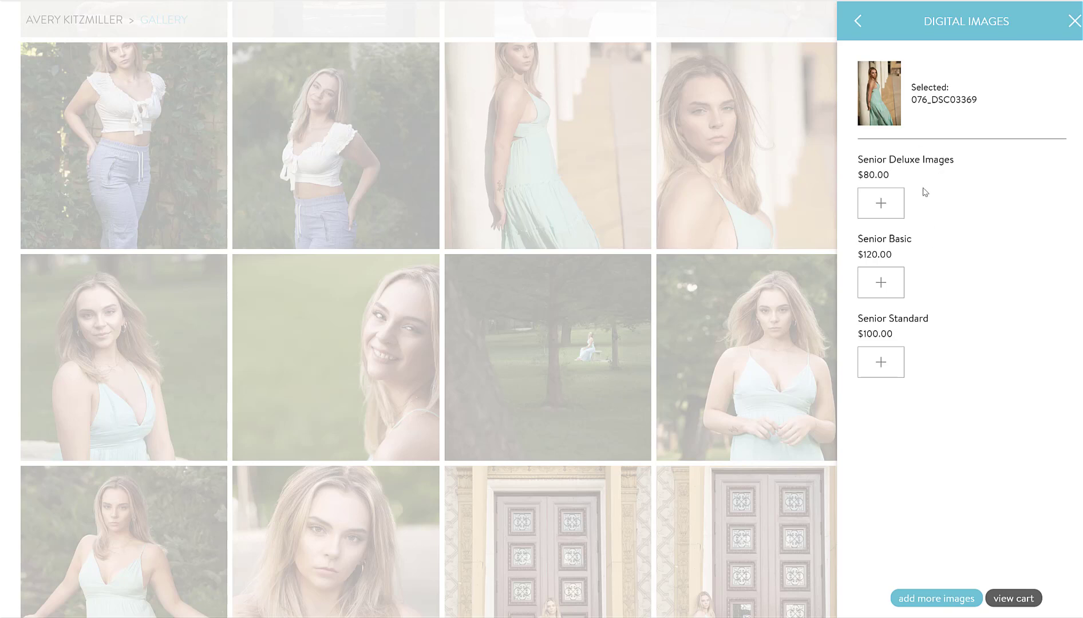
pyautogui.click(880, 214)
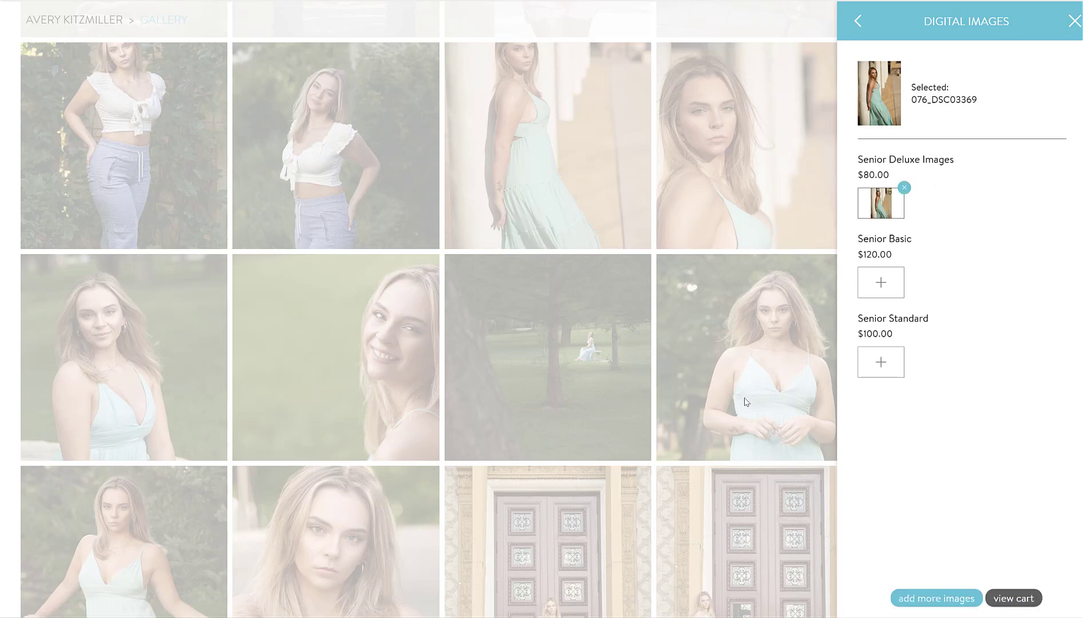